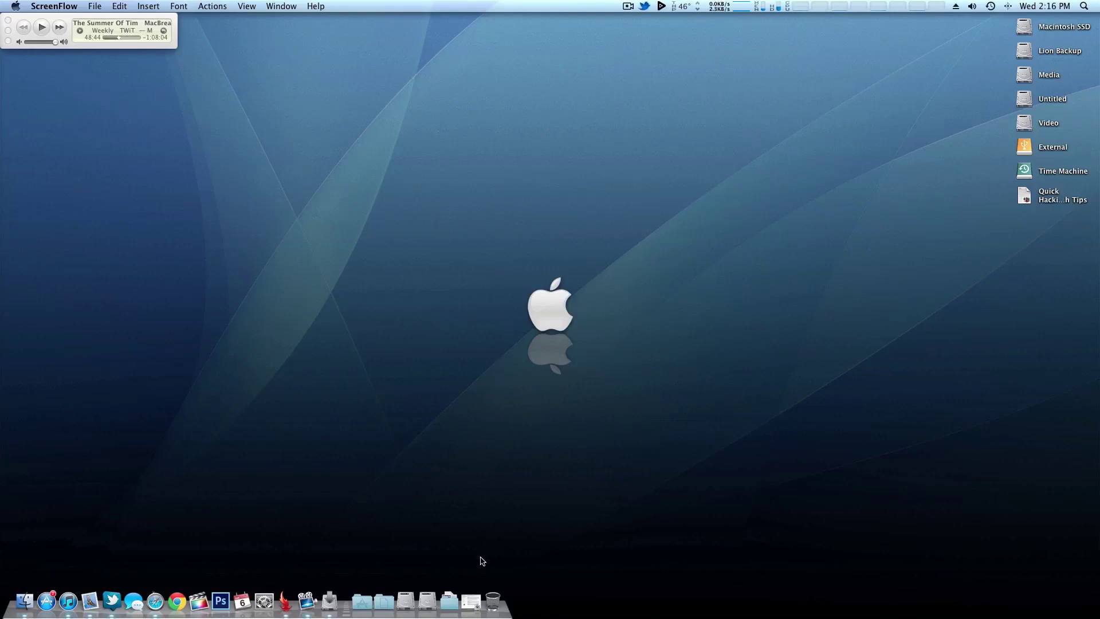
Restore the Install MultiBeast window from the Dock, then switch to Safari
{"action": "left_click", "coordinate": [470, 599]}
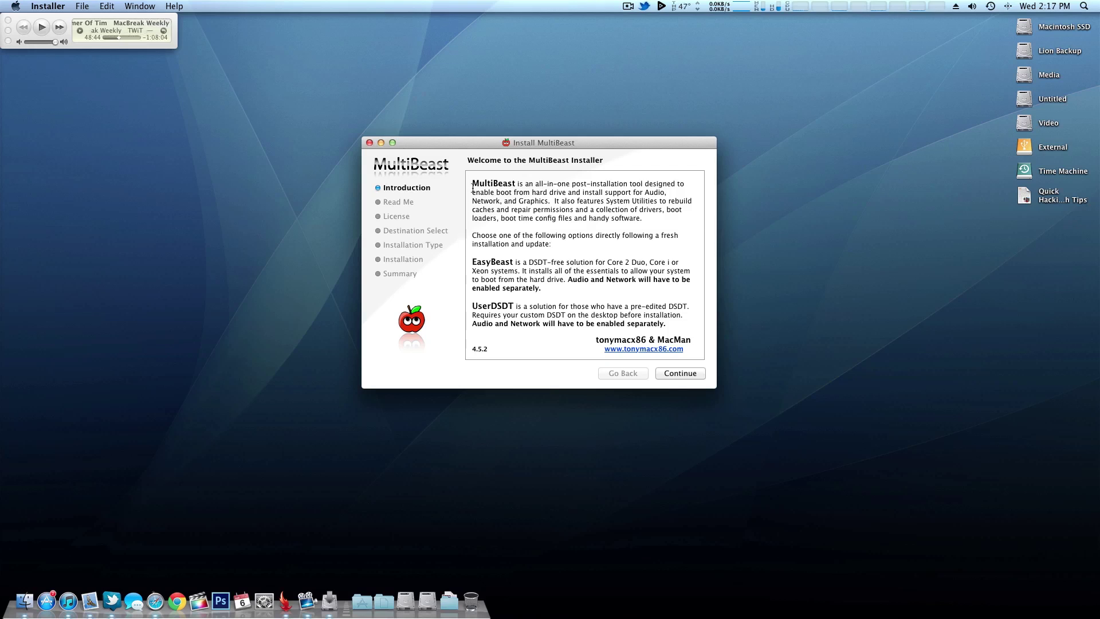
{"action": "key", "text": "super+Tab"}
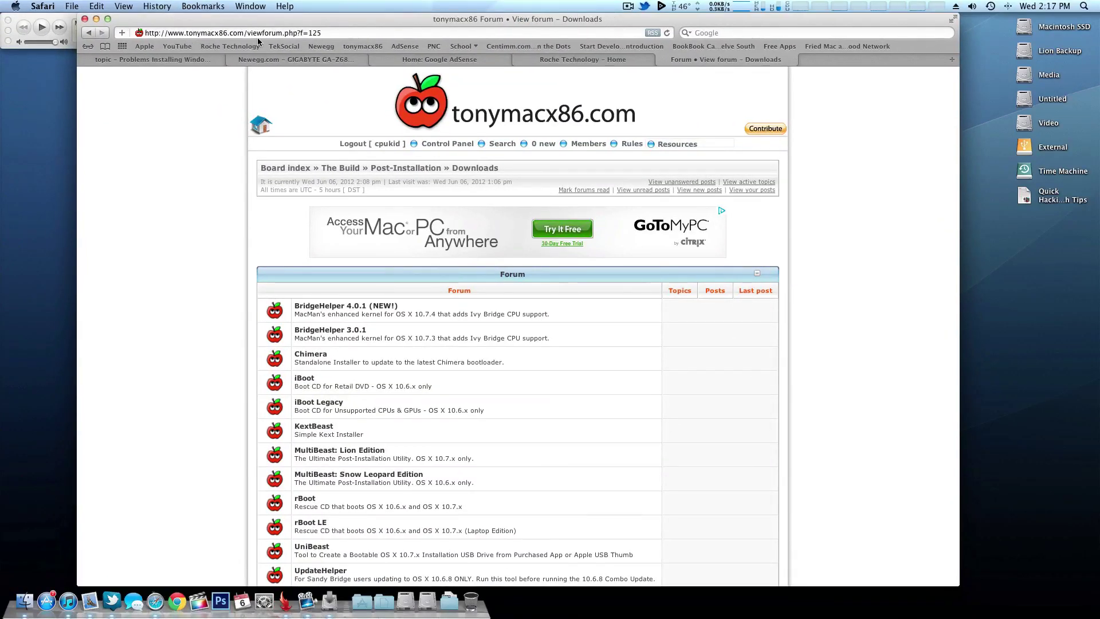
Browse the tonymacx86 Downloads forum, then move Safari aside and bring MultiBeast forward
{"action": "left_click", "coordinate": [261, 130]}
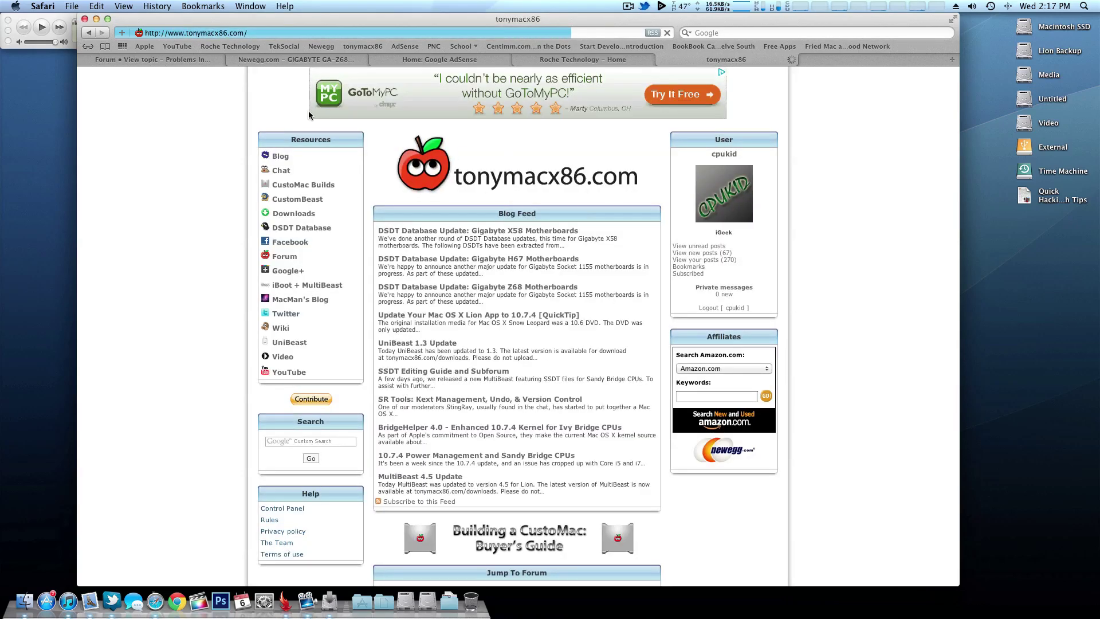
{"action": "left_click", "coordinate": [309, 214]}
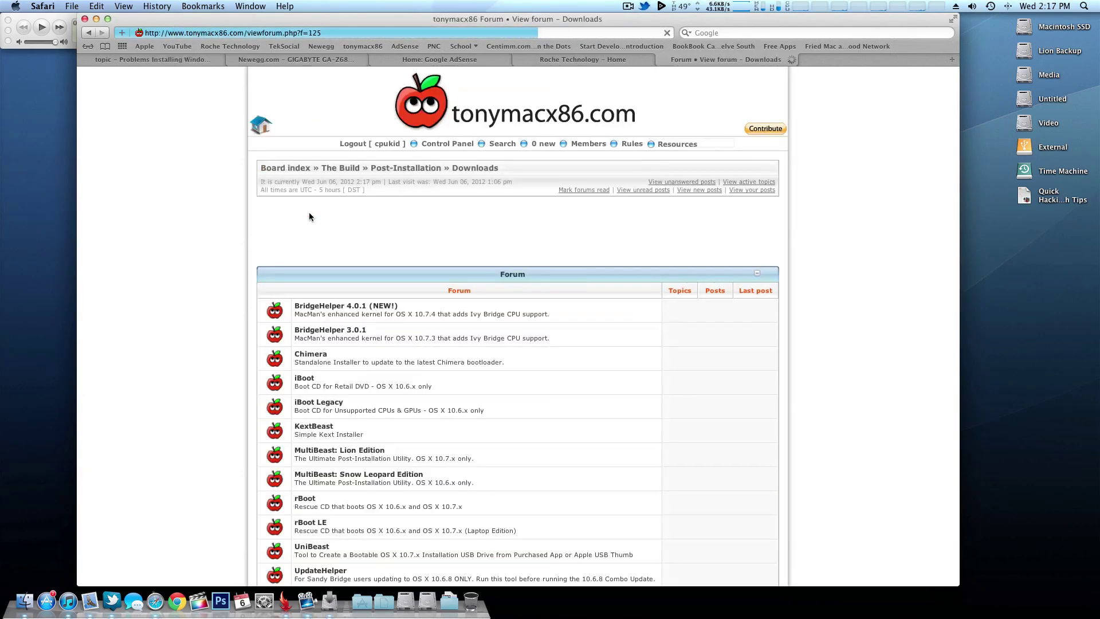
{"action": "scroll", "coordinate": [264, 191], "scroll_direction": "down", "scroll_amount": 5}
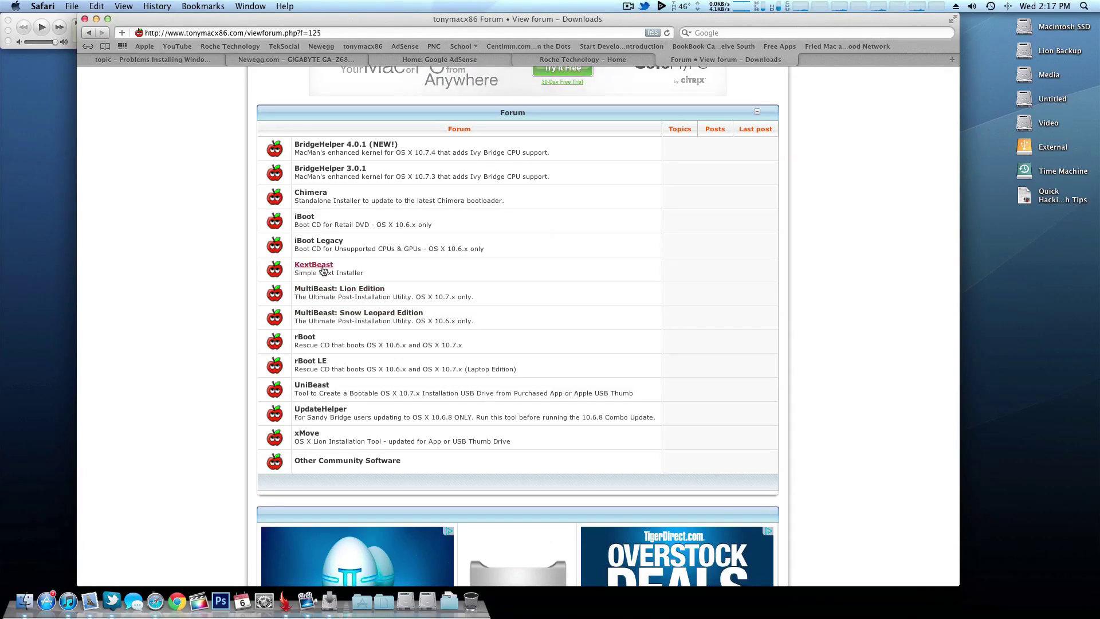
{"action": "left_click_drag", "start_coordinate": [442, 18], "coordinate": [295, 21]}
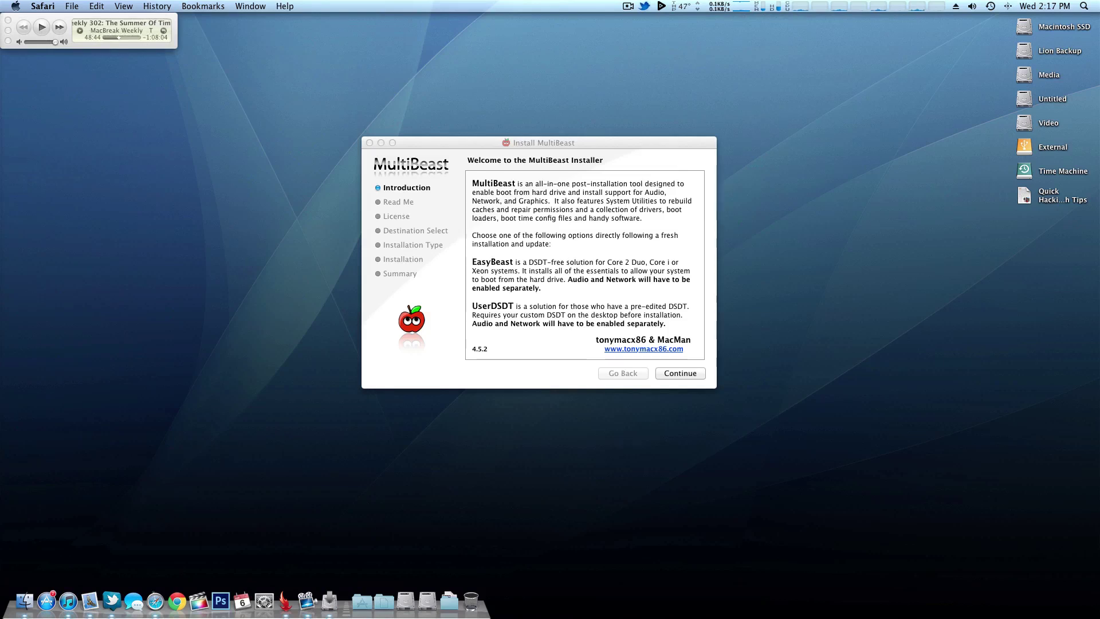
{"action": "left_click", "coordinate": [496, 168]}
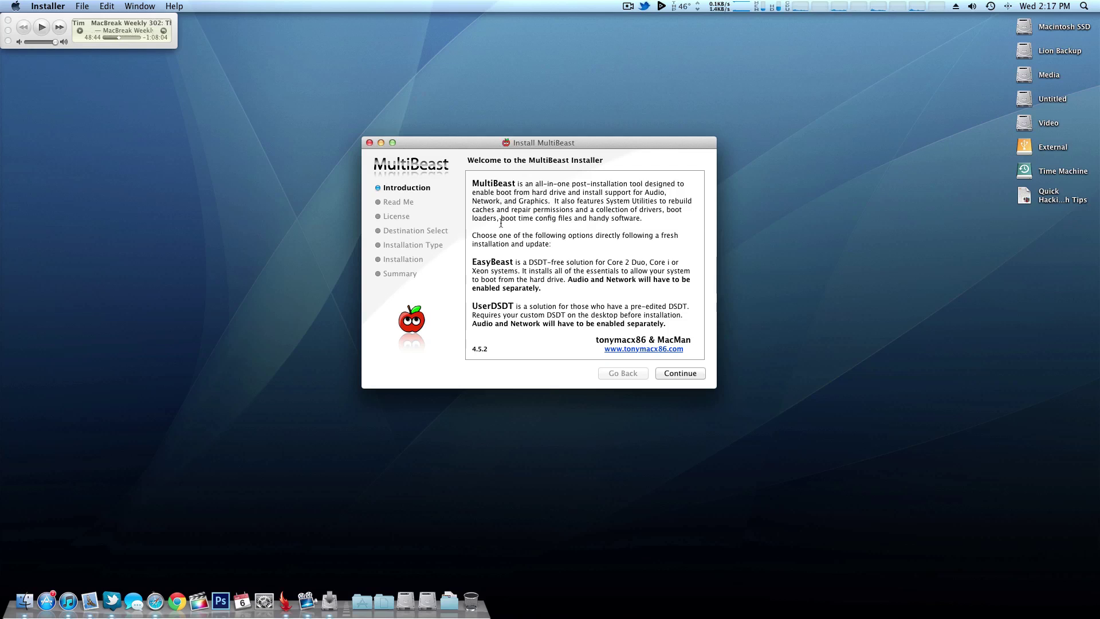
Continue past the Introduction and Read Me pages and agree to the MultiBeast license
{"action": "left_click", "coordinate": [684, 377]}
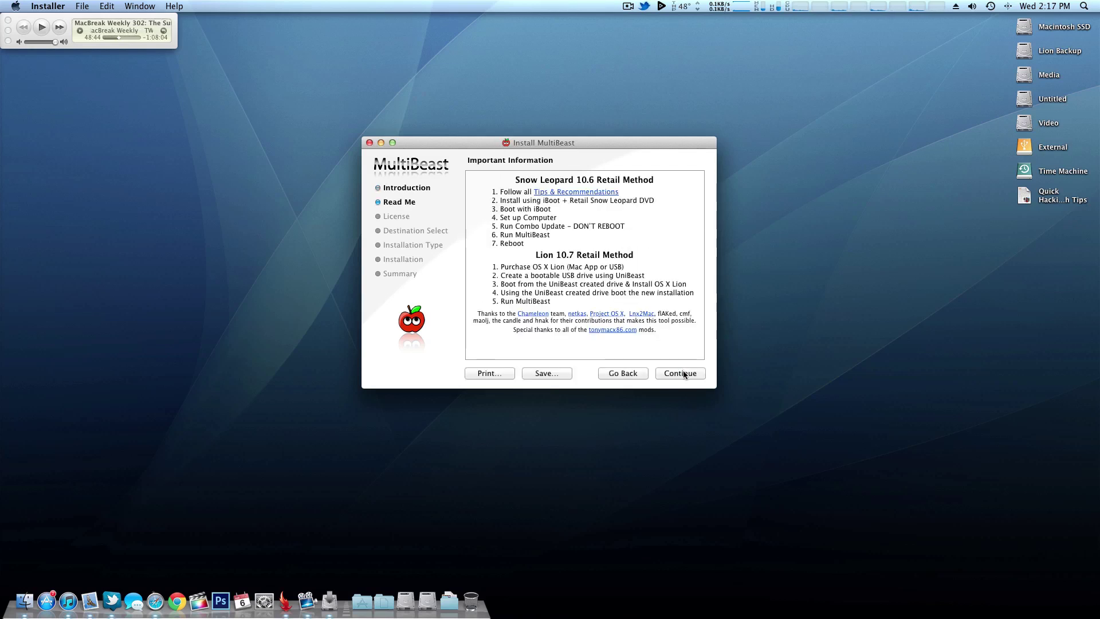
{"action": "left_click", "coordinate": [684, 374]}
{"action": "left_click", "coordinate": [684, 375]}
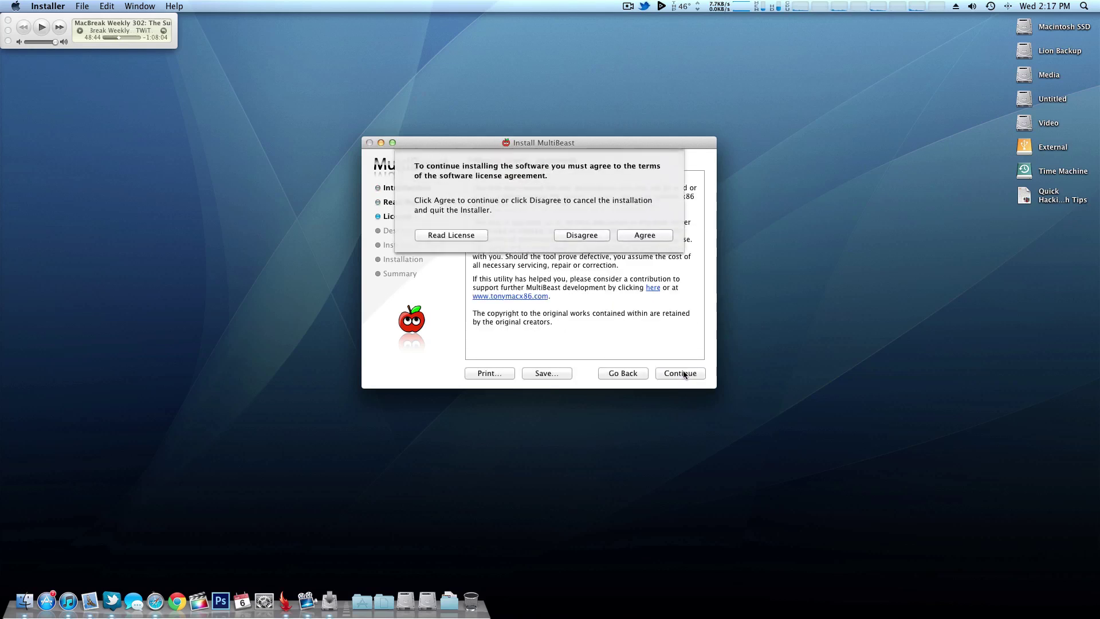
{"action": "left_click", "coordinate": [648, 235]}
Move and enlarge the installer window, then select the EasyBeast Install row
{"action": "left_click_drag", "start_coordinate": [571, 148], "coordinate": [521, 118]}
{"action": "left_click_drag", "start_coordinate": [667, 354], "coordinate": [704, 408]}
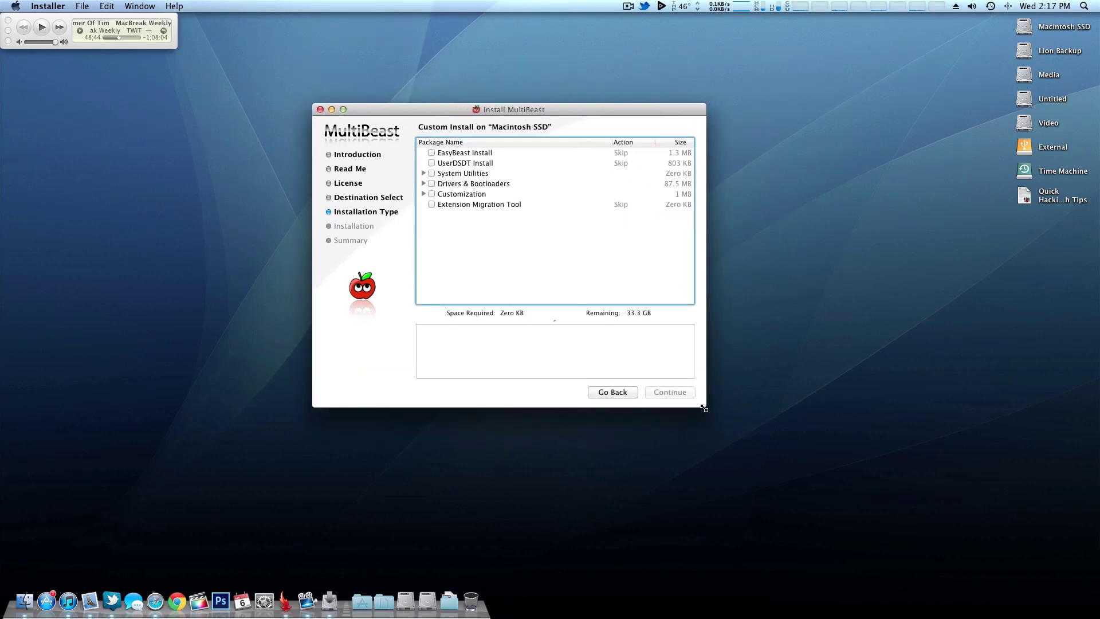
{"action": "left_click", "coordinate": [464, 154]}
Read through the EasyBeast Install description, then tick EasyBeast Install for installation
{"action": "left_click", "coordinate": [427, 330]}
{"action": "scroll", "coordinate": [482, 343], "scroll_direction": "down", "scroll_amount": 3}
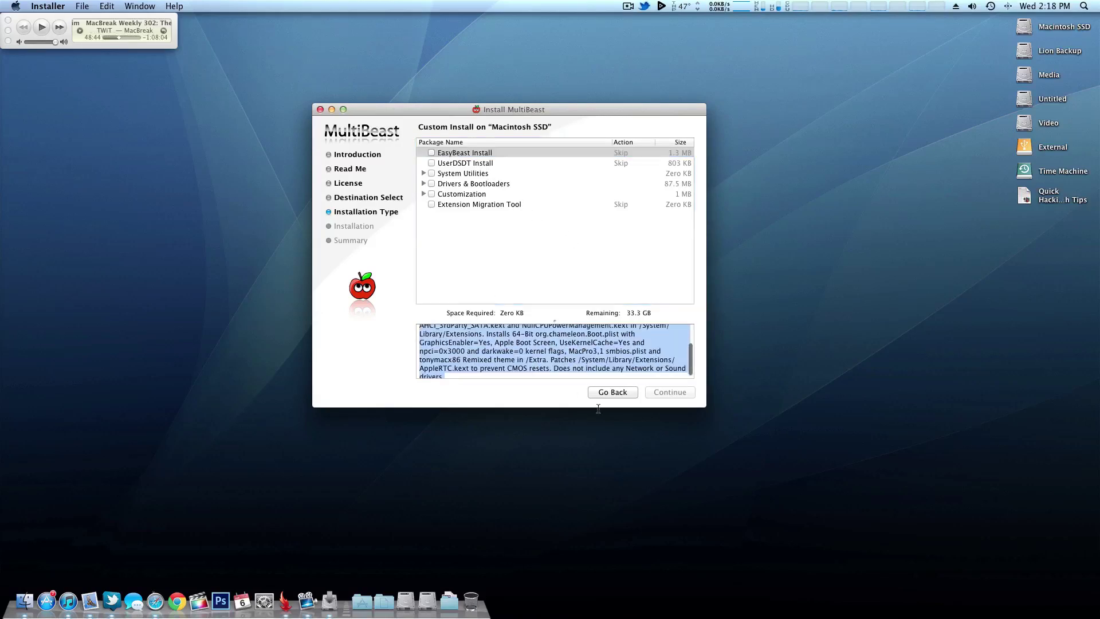
{"action": "scroll", "coordinate": [536, 346], "scroll_direction": "up", "scroll_amount": 3}
{"action": "scroll", "coordinate": [536, 346], "scroll_direction": "down", "scroll_amount": 1}
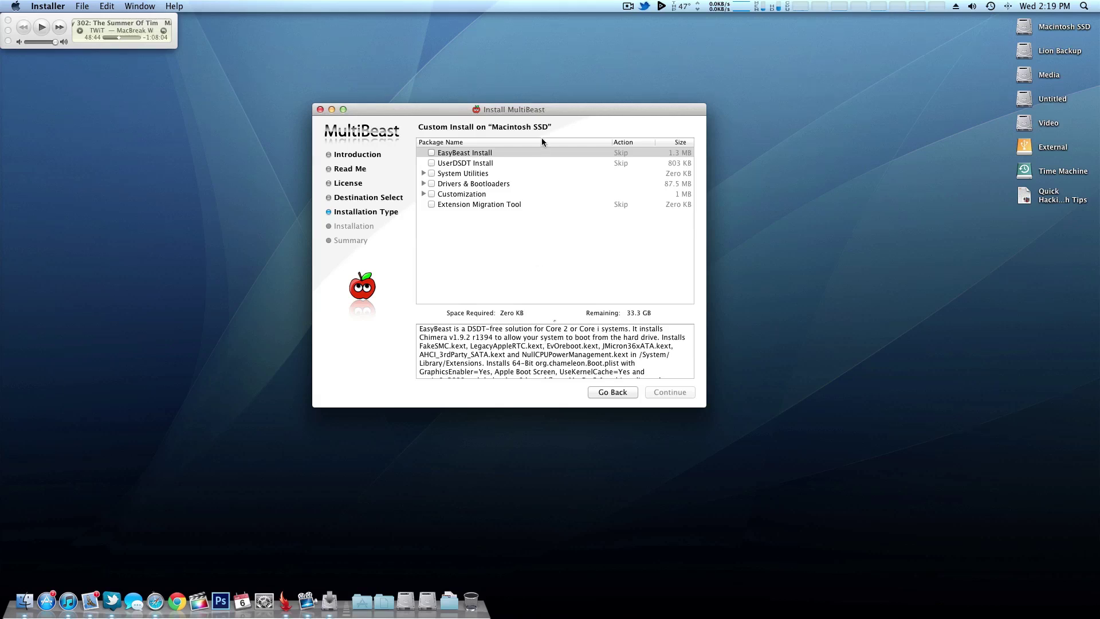
{"action": "left_click", "coordinate": [512, 220]}
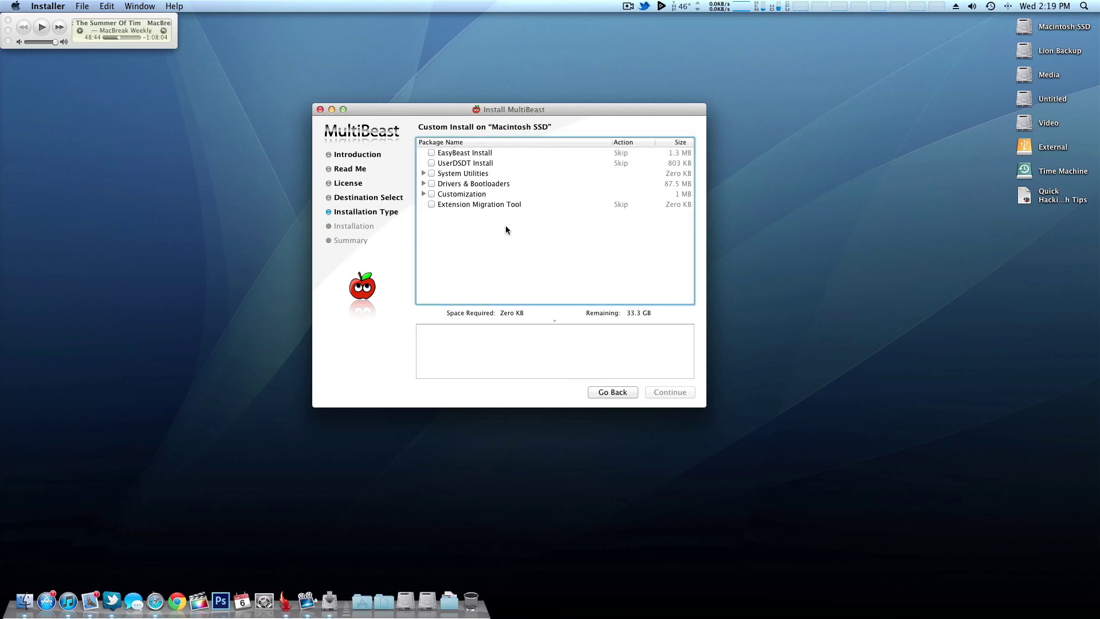
{"action": "left_click", "coordinate": [463, 153]}
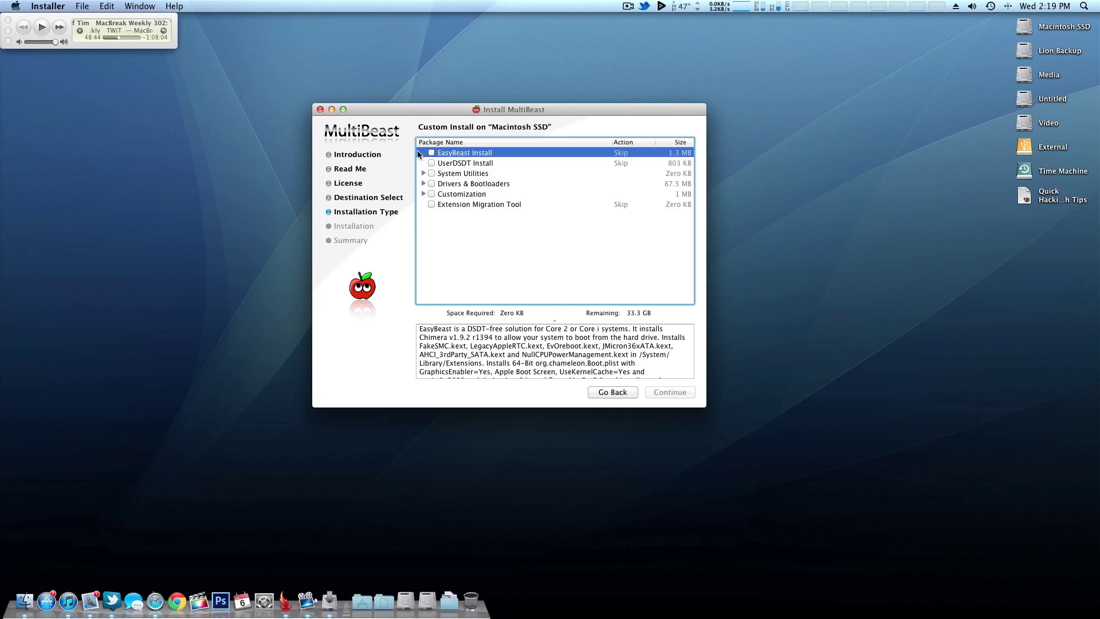
{"action": "left_click", "coordinate": [432, 152]}
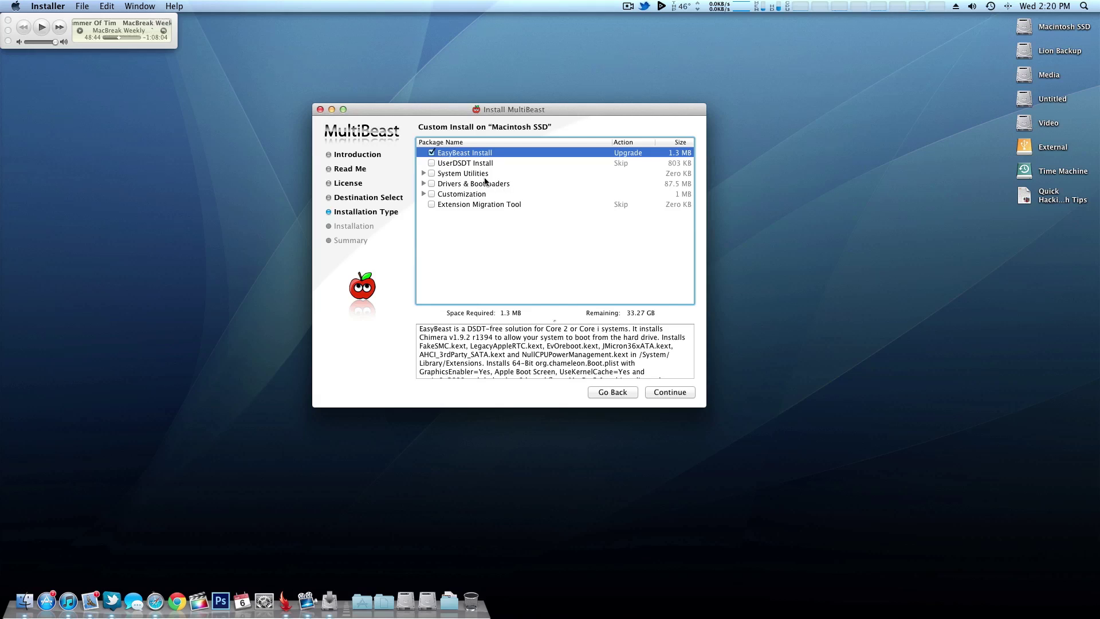
Untick EasyBeast Install, view the UserDSDT Install description, and expand System Utilities
{"action": "left_click", "coordinate": [432, 153]}
{"action": "left_click", "coordinate": [456, 164]}
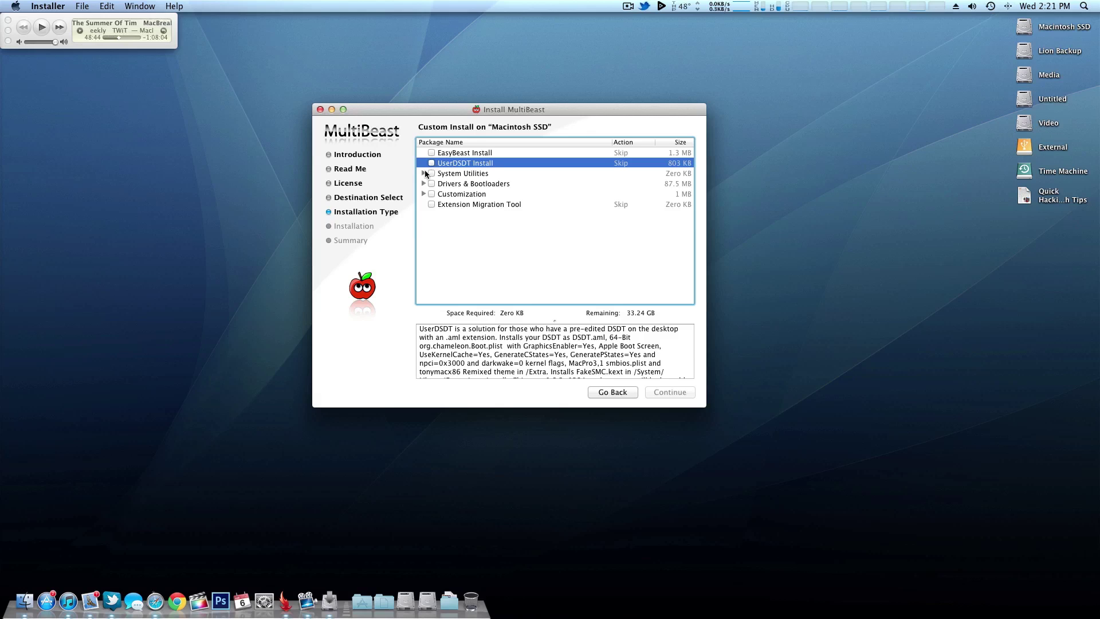
{"action": "left_click", "coordinate": [424, 173]}
Tick and untick Repair Permissions, then collapse the System Utilities group
{"action": "left_click", "coordinate": [449, 183]}
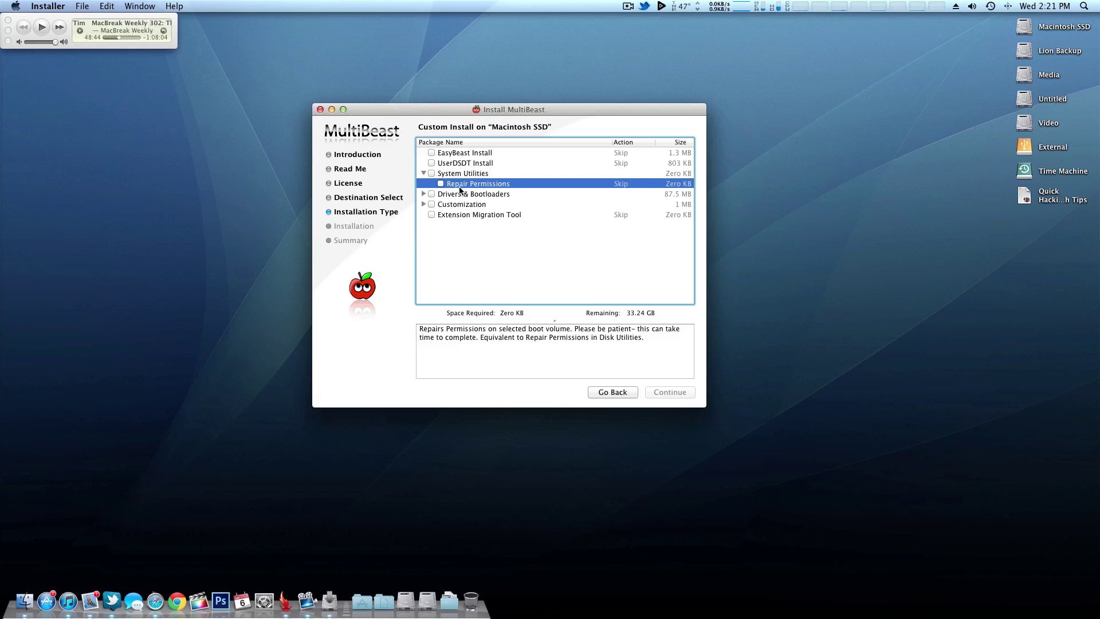
{"action": "left_click", "coordinate": [441, 184]}
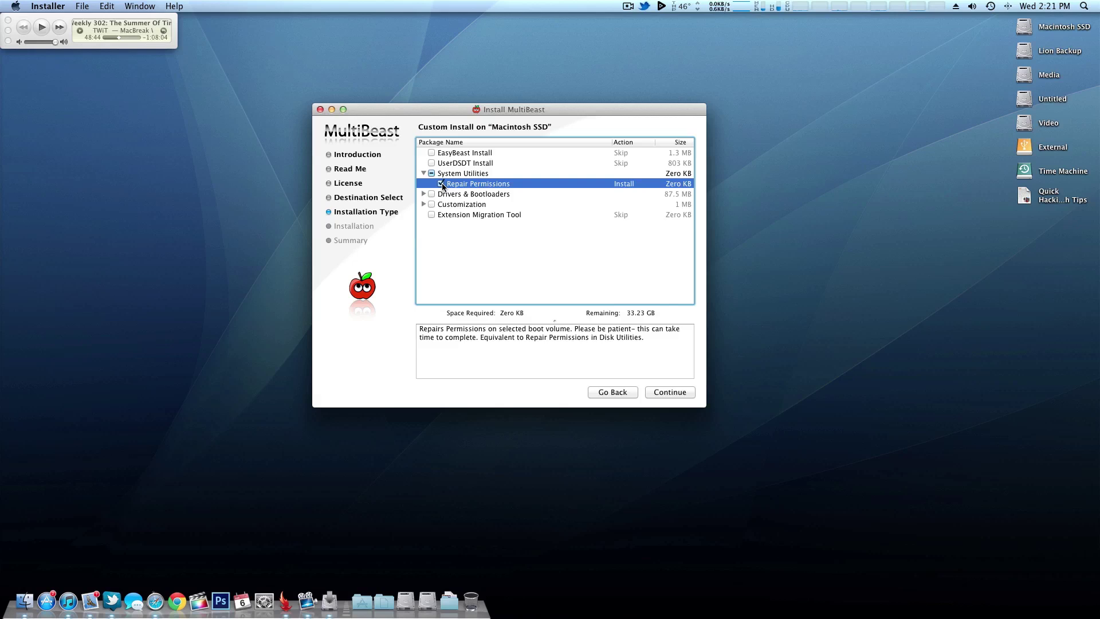
{"action": "left_click", "coordinate": [441, 184]}
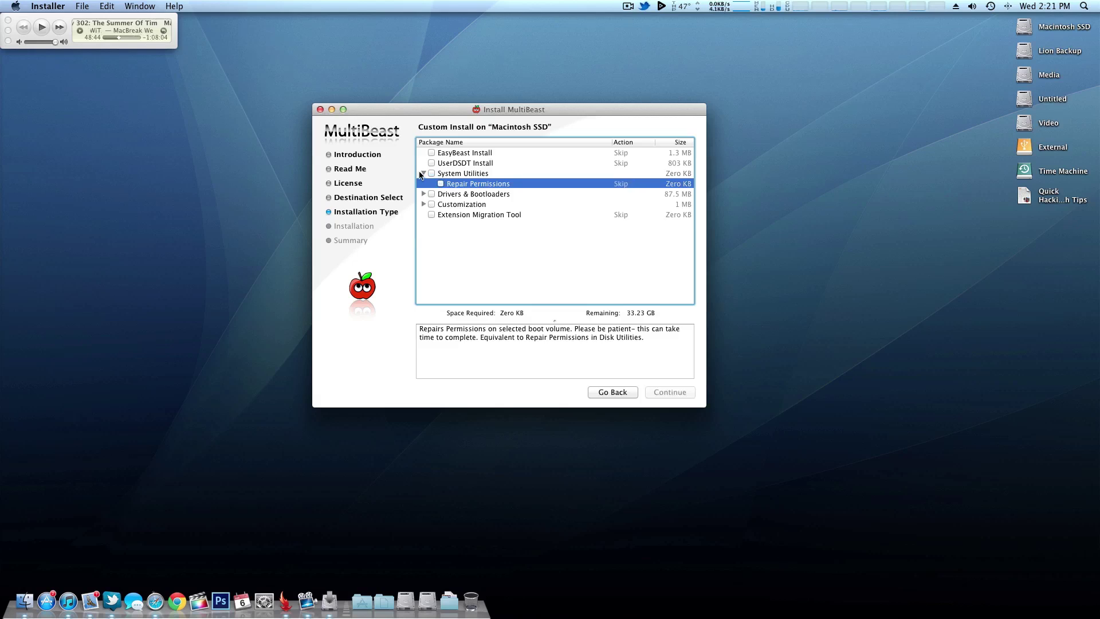
{"action": "left_click", "coordinate": [424, 173]}
{"action": "left_click", "coordinate": [424, 173]}
Expand Drivers & Bootloaders and Bootloaders, and read the Chimera v1.9.2 r1394 description
{"action": "left_click", "coordinate": [424, 184]}
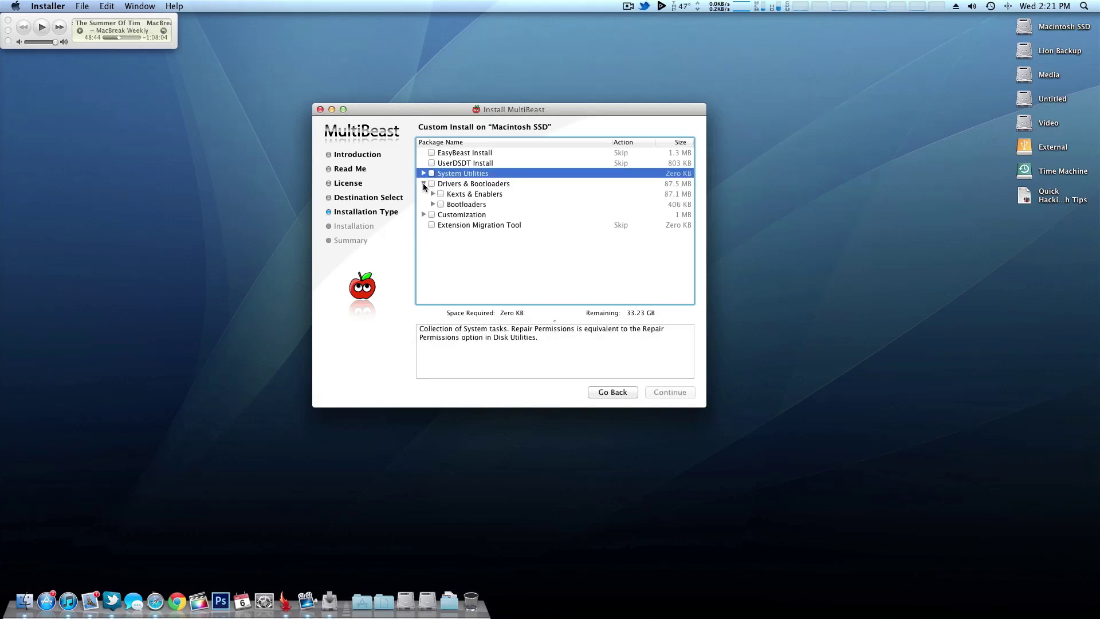
{"action": "left_click", "coordinate": [455, 196]}
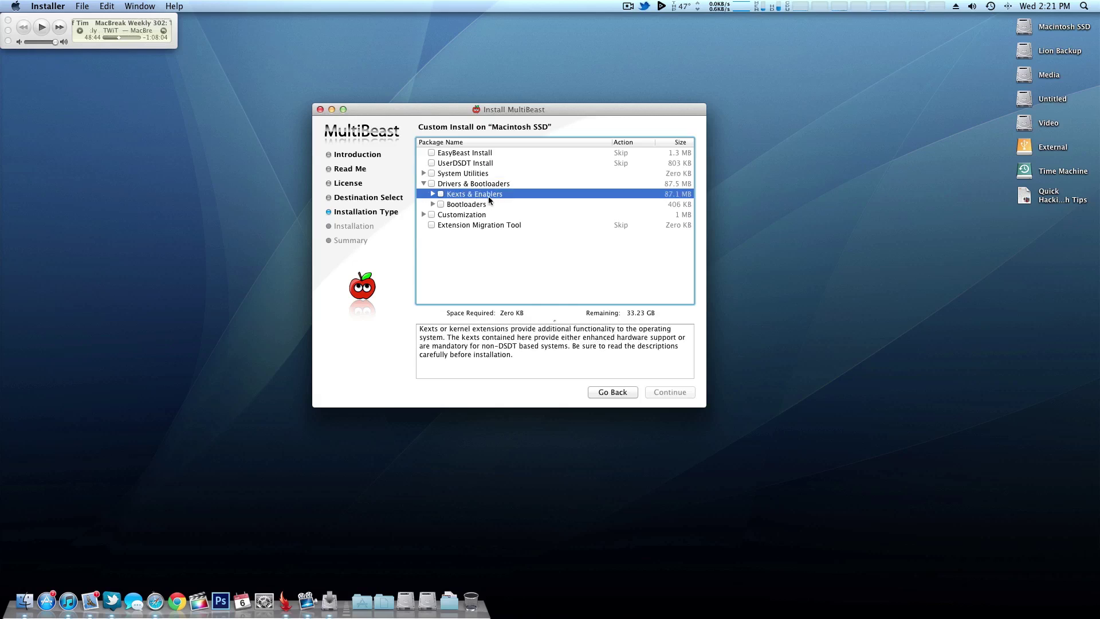
{"action": "left_click", "coordinate": [476, 204]}
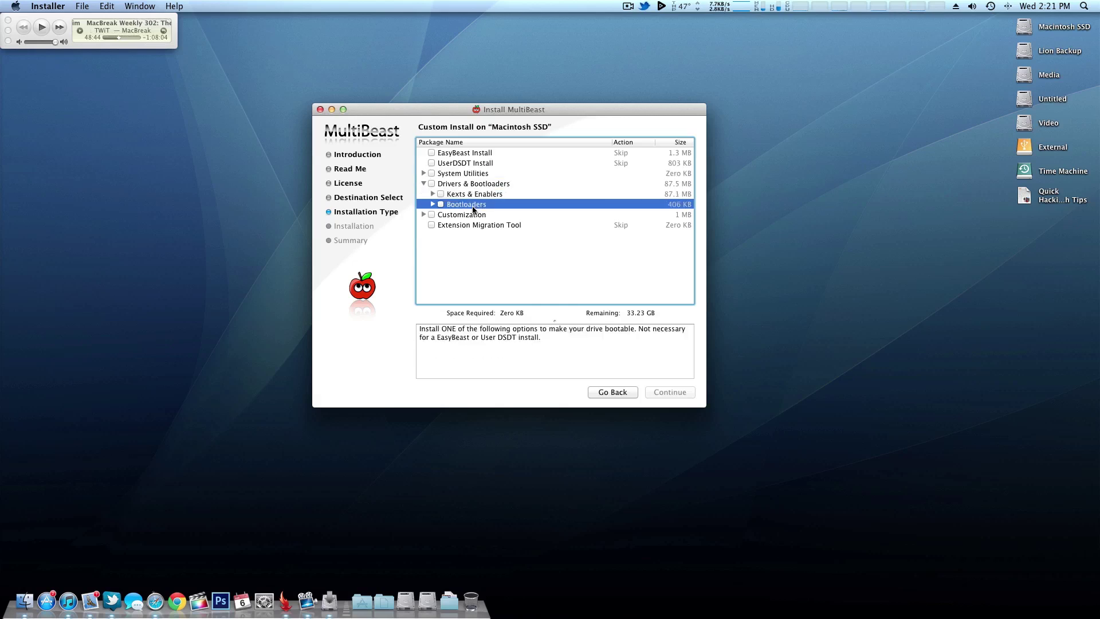
{"action": "left_click", "coordinate": [433, 204]}
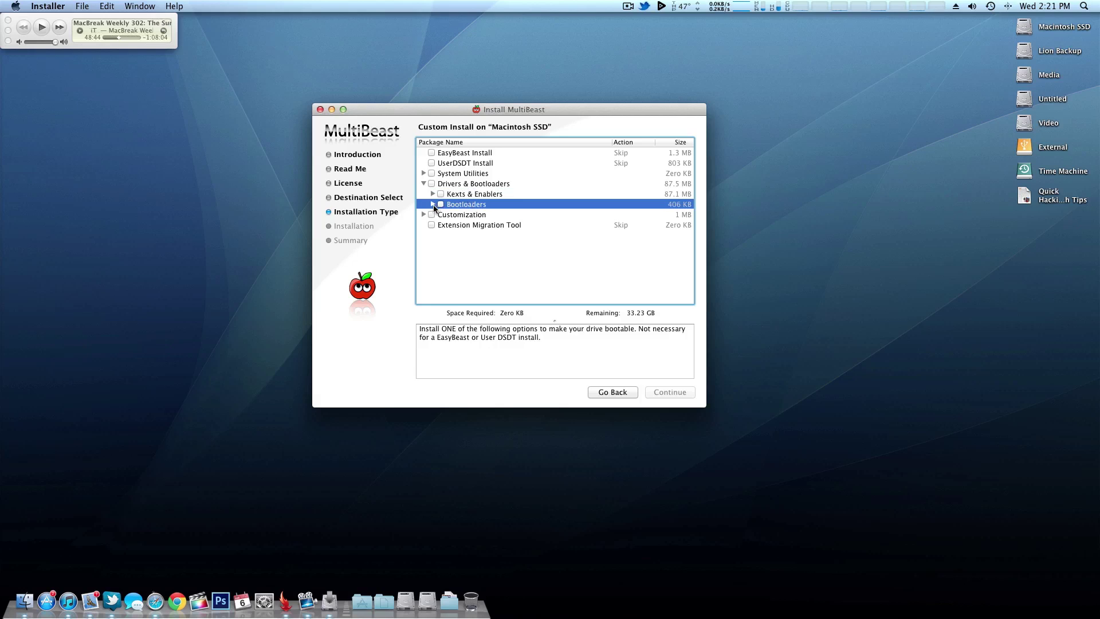
{"action": "left_click", "coordinate": [480, 215]}
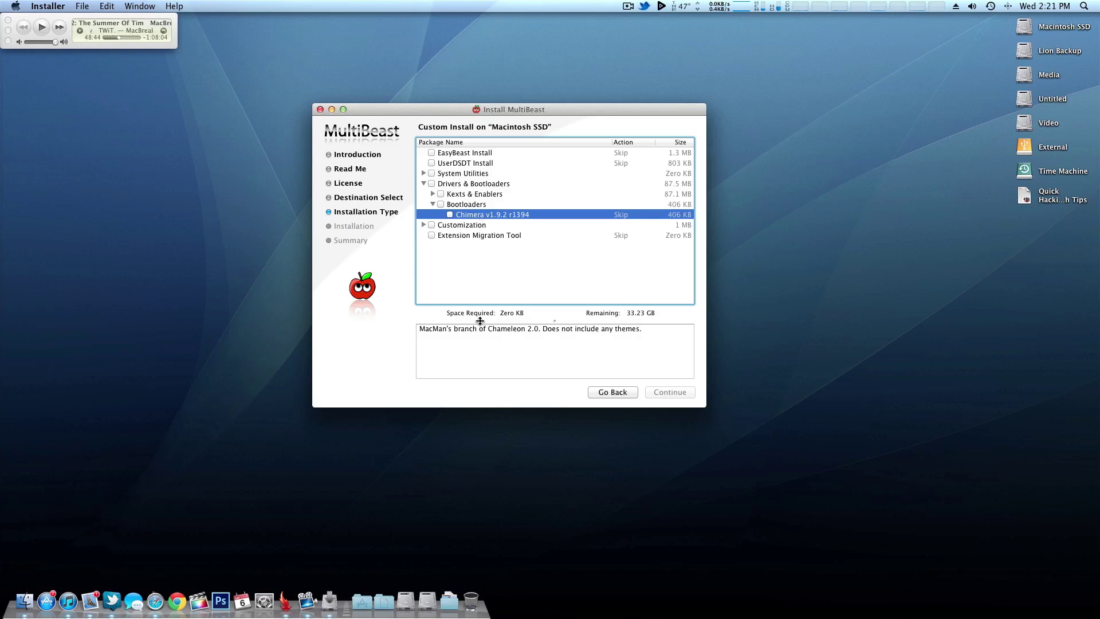
{"action": "left_click_drag", "start_coordinate": [475, 328], "coordinate": [642, 329]}
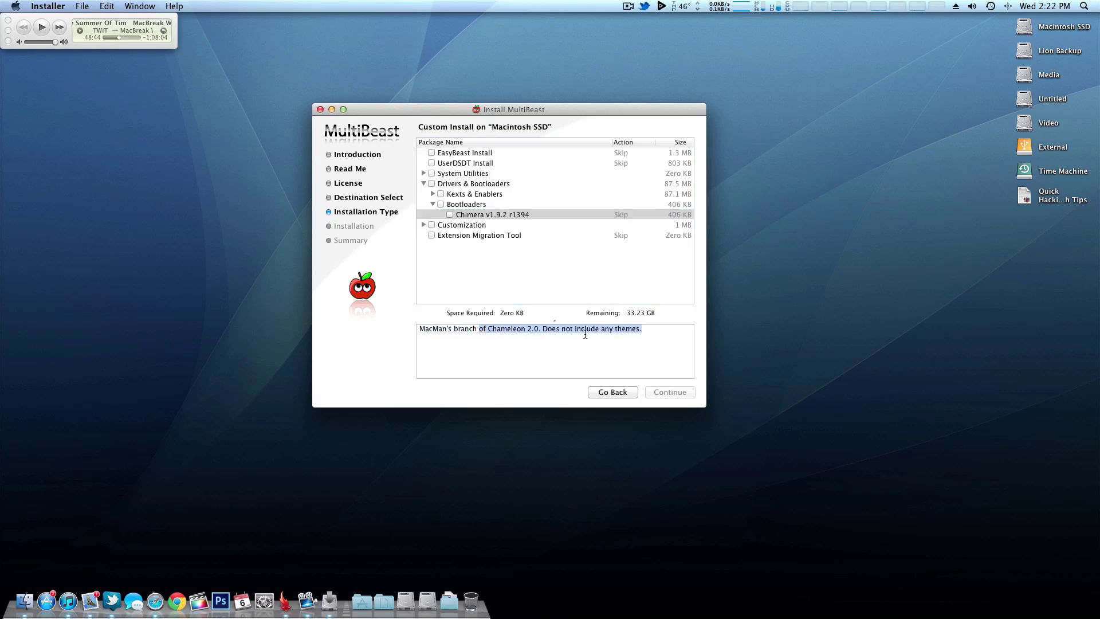
{"action": "left_click", "coordinate": [642, 329]}
{"action": "left_click", "coordinate": [510, 217]}
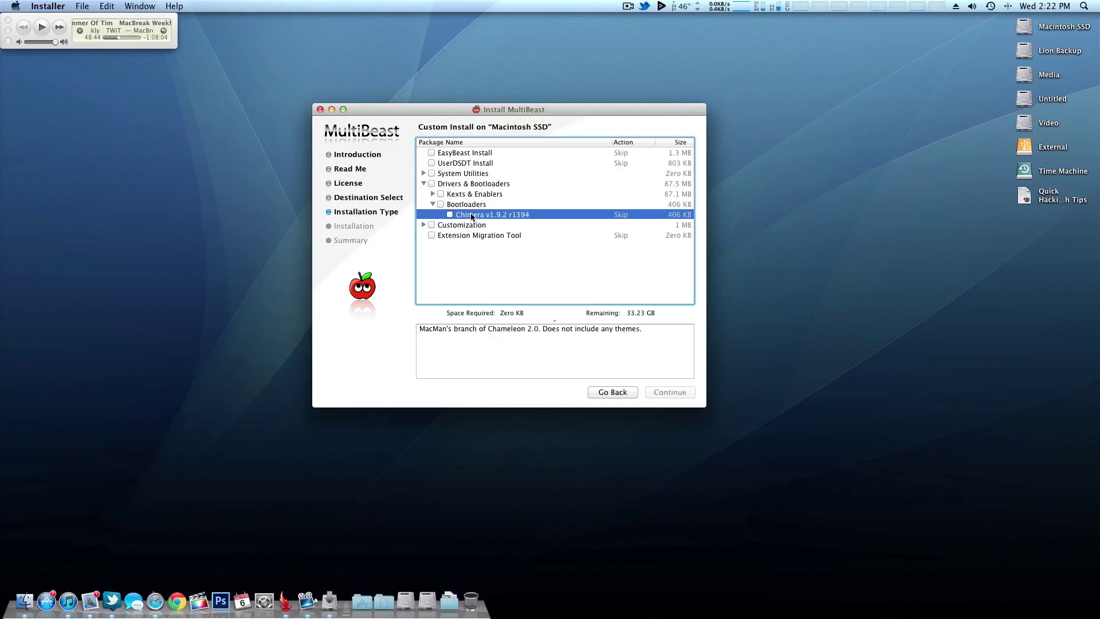
Collapse Bootloaders and expand Kexts & Enablers to list its kext categories
{"action": "left_click", "coordinate": [433, 205]}
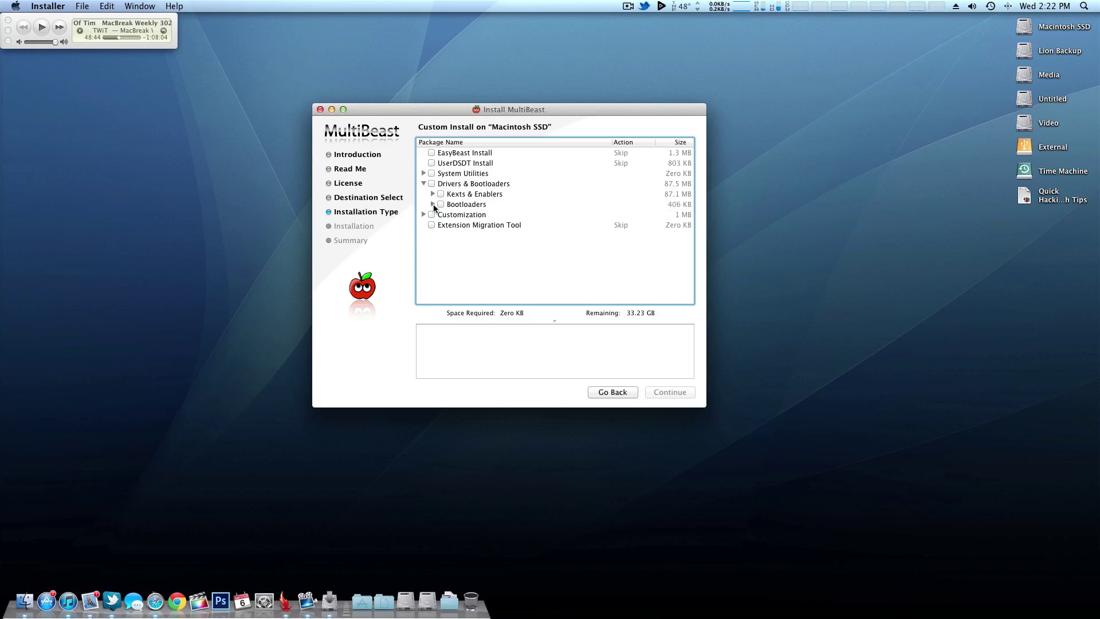
{"action": "left_click", "coordinate": [457, 195]}
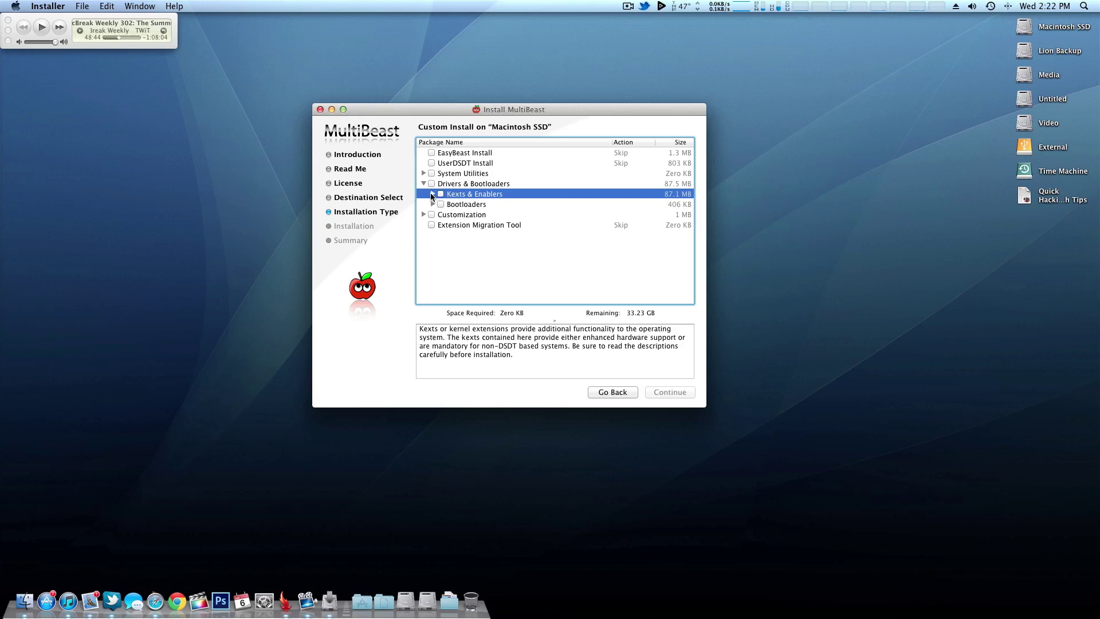
{"action": "left_click", "coordinate": [433, 194]}
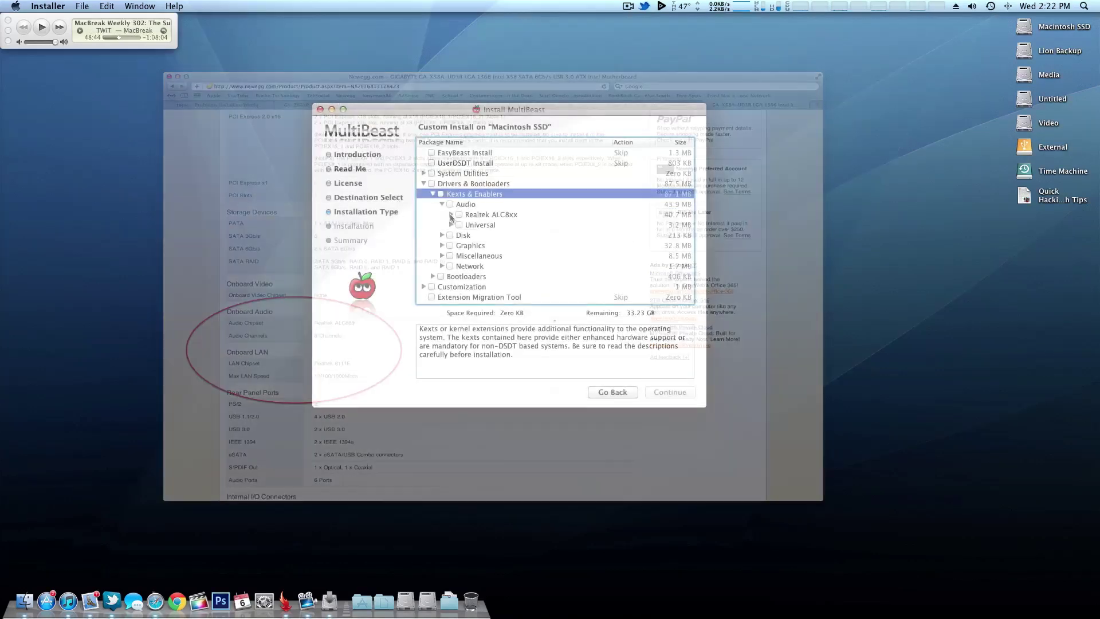
Expand Realtek ALC8xx, view its description, and tick ALC8xxHDA
{"action": "left_click", "coordinate": [451, 214]}
{"action": "left_click", "coordinate": [493, 216]}
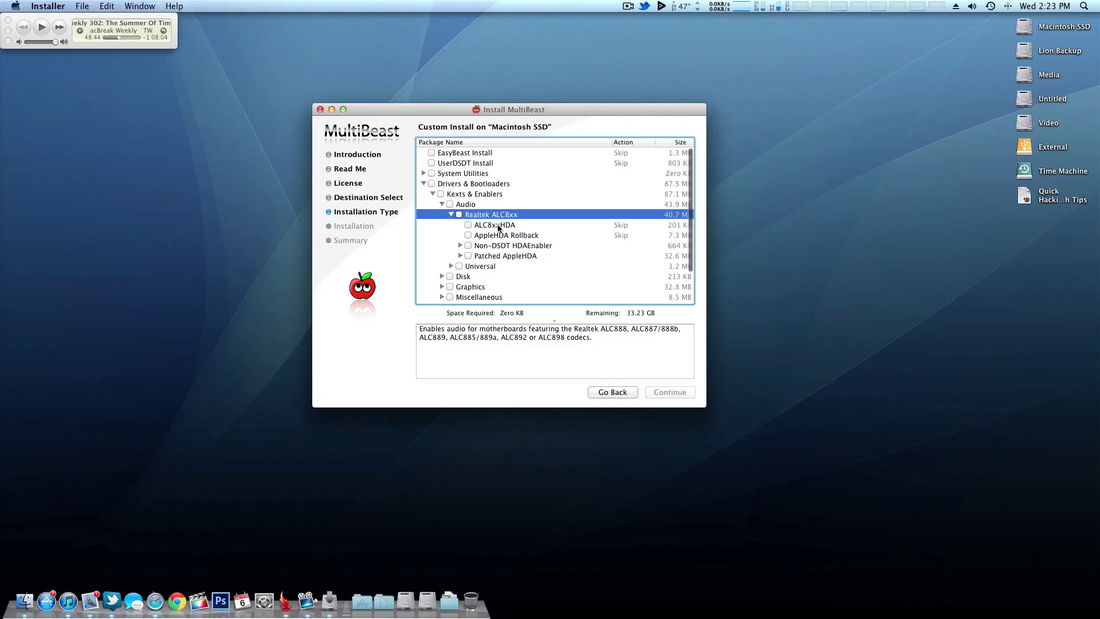
{"action": "left_click", "coordinate": [469, 226]}
Tick AppleHDA Rollback, read the ALC8xxHDA description, then untick both packages
{"action": "left_click", "coordinate": [469, 234]}
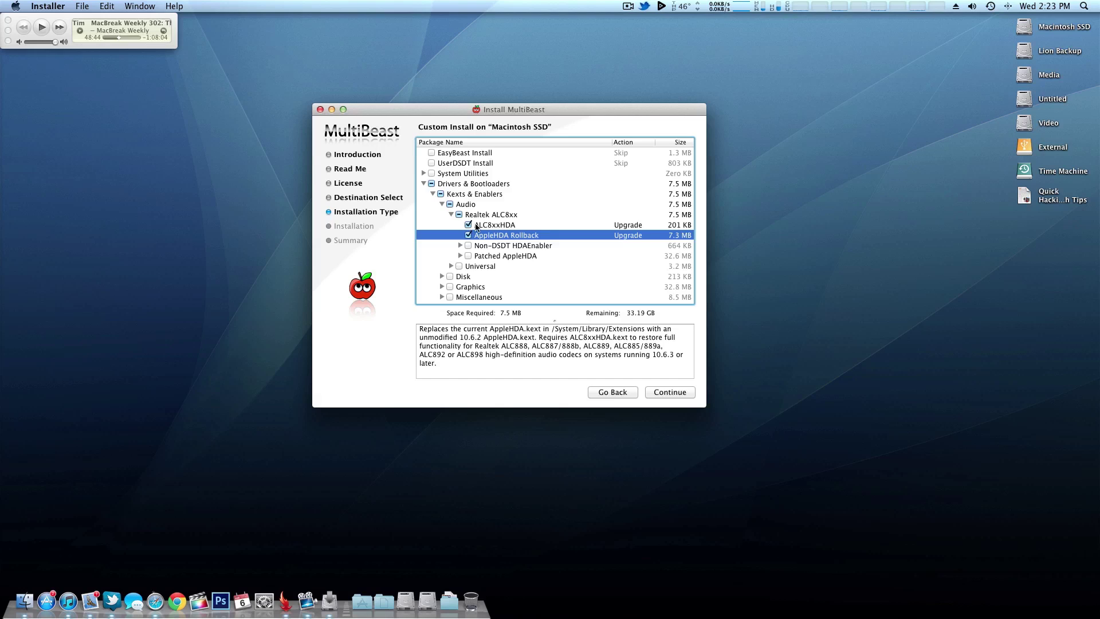
{"action": "left_click", "coordinate": [482, 228]}
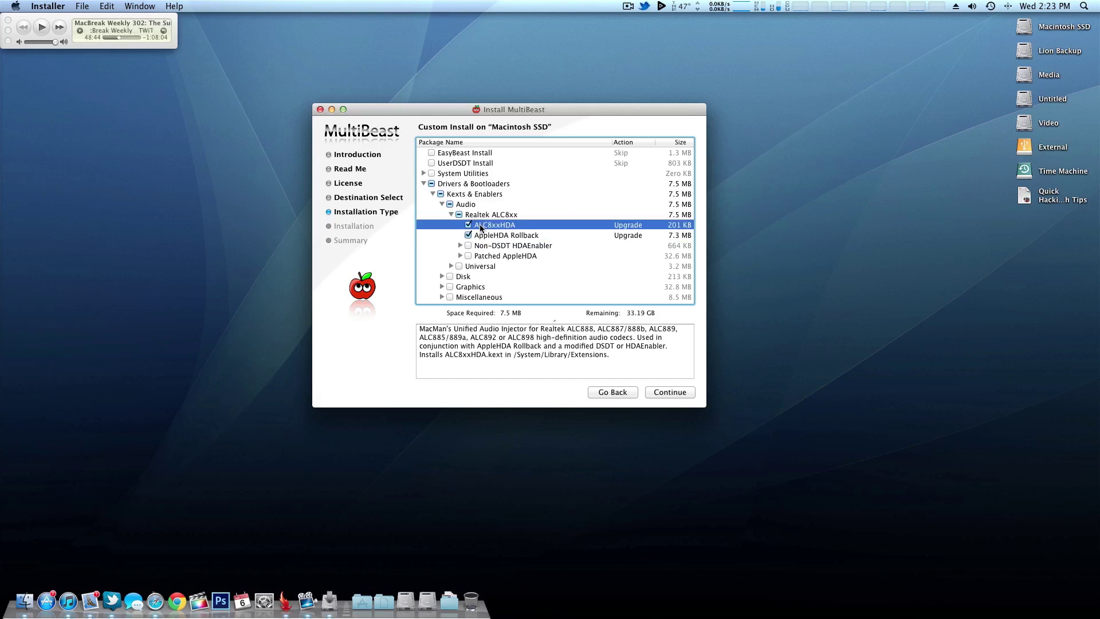
{"action": "left_click", "coordinate": [469, 225]}
{"action": "left_click", "coordinate": [469, 236]}
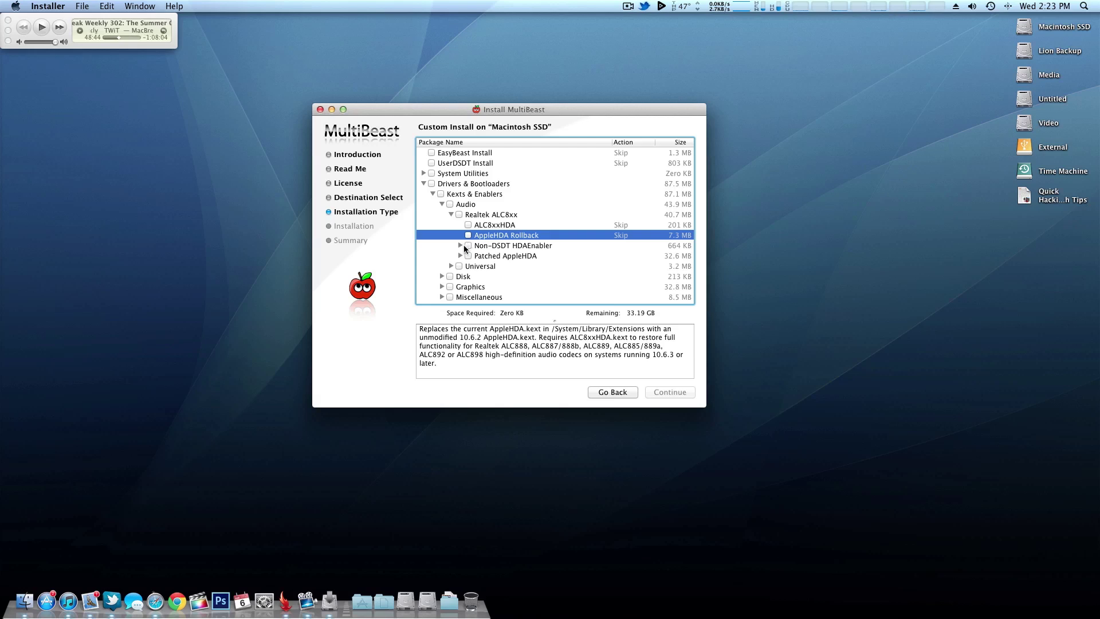
Expand Non-DSDT HDAEnabler, trial-tick ALC889, ALC8xxHDA and AppleHDA Rollback, then untick all three
{"action": "left_click", "coordinate": [461, 246]}
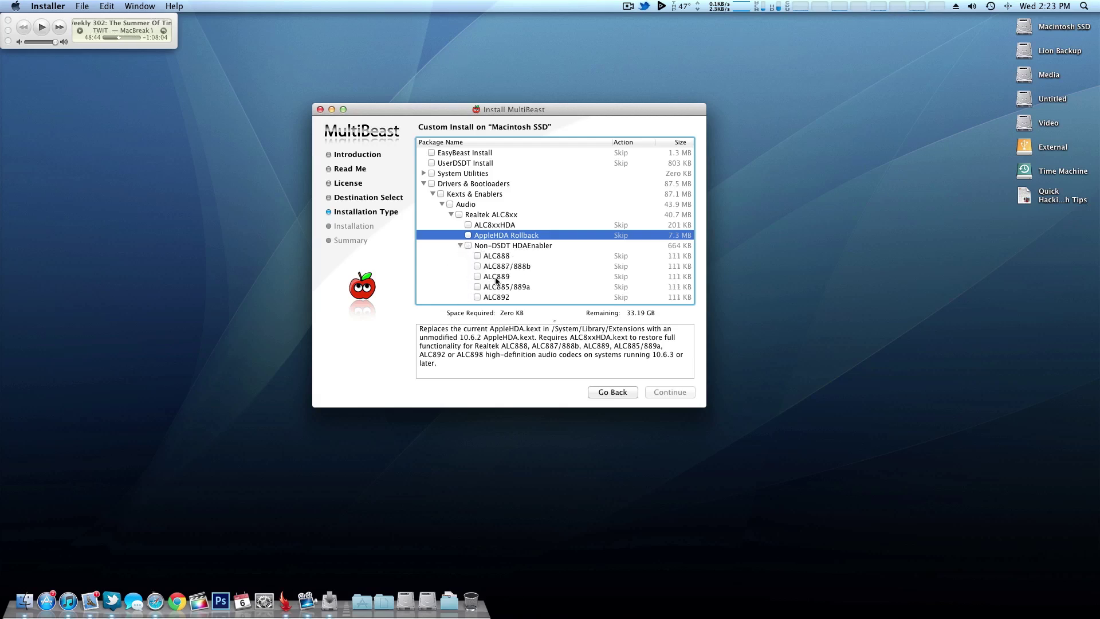
{"action": "left_click", "coordinate": [496, 281]}
{"action": "left_click", "coordinate": [477, 276]}
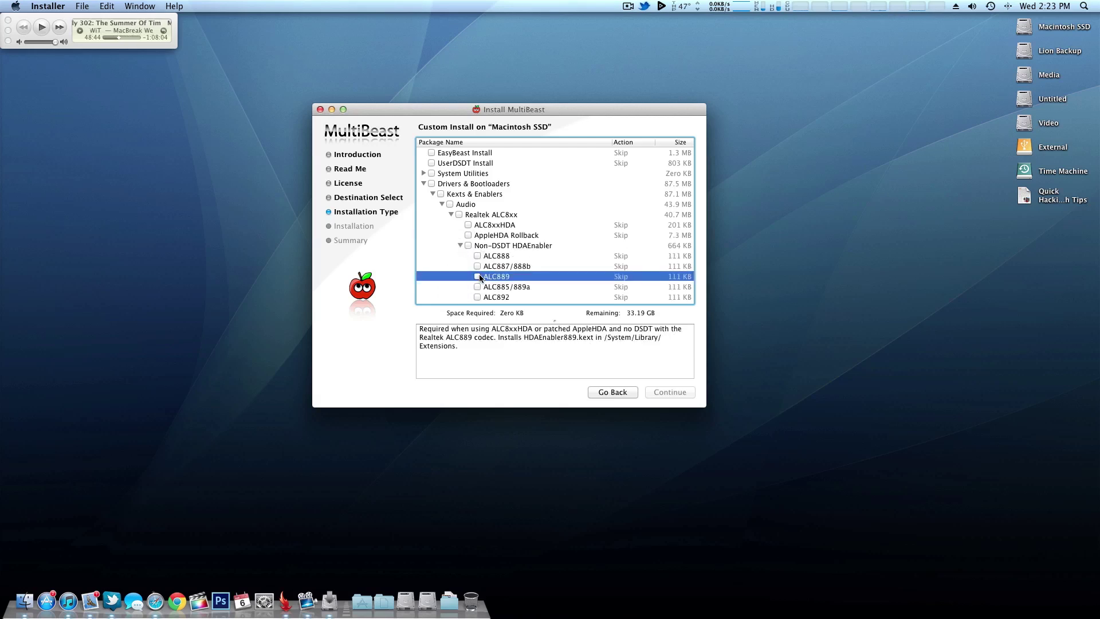
{"action": "left_click", "coordinate": [468, 226]}
{"action": "left_click", "coordinate": [468, 236]}
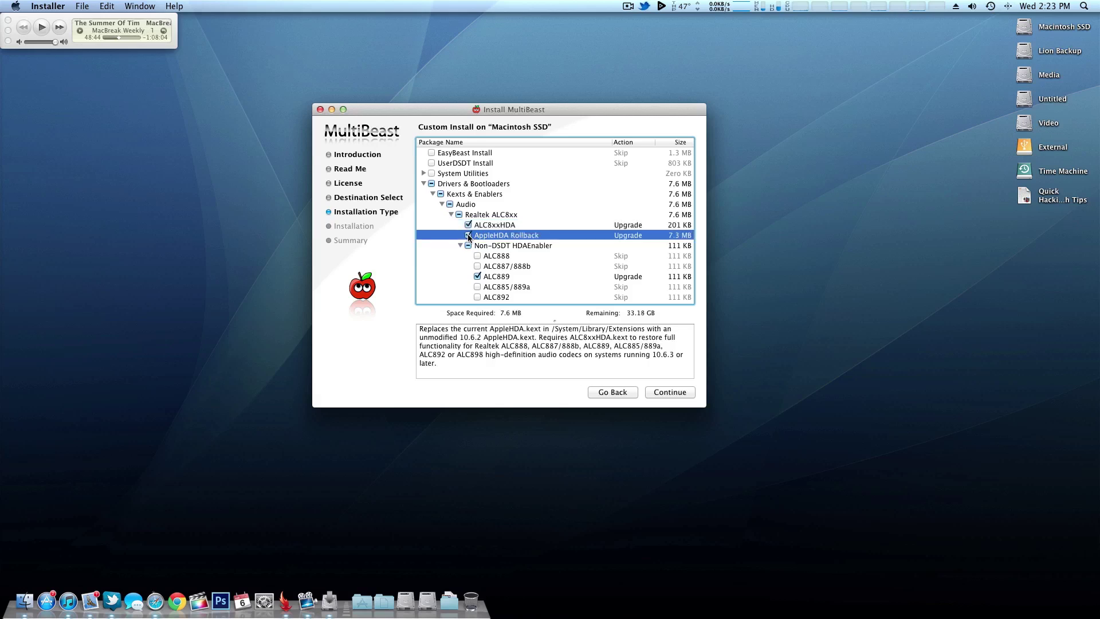
{"action": "left_click", "coordinate": [468, 226]}
{"action": "left_click", "coordinate": [468, 235]}
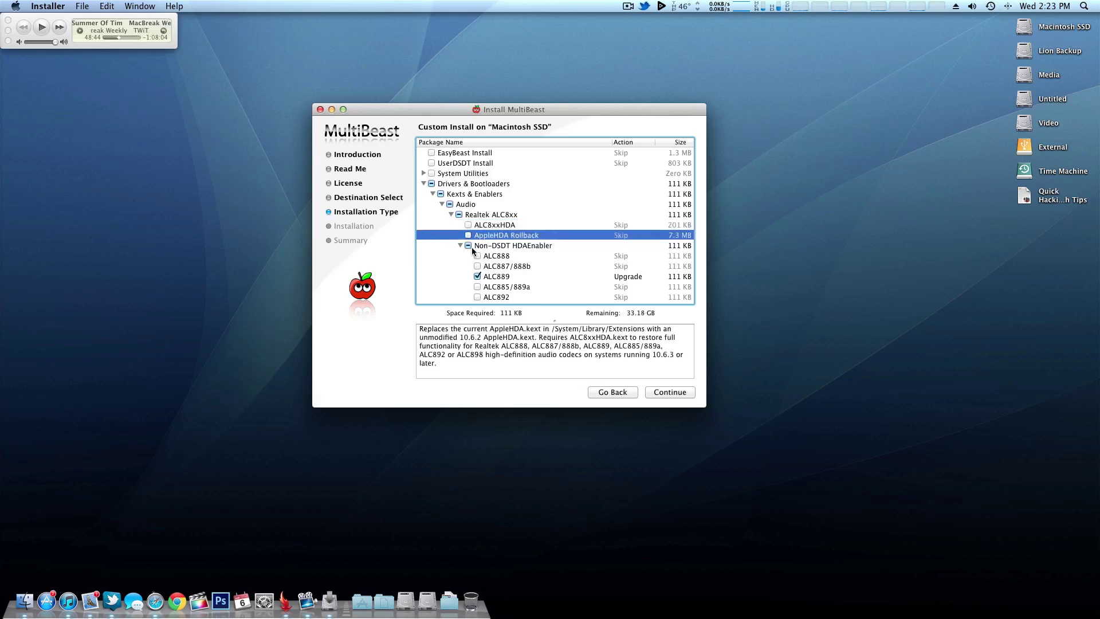
{"action": "left_click", "coordinate": [478, 277]}
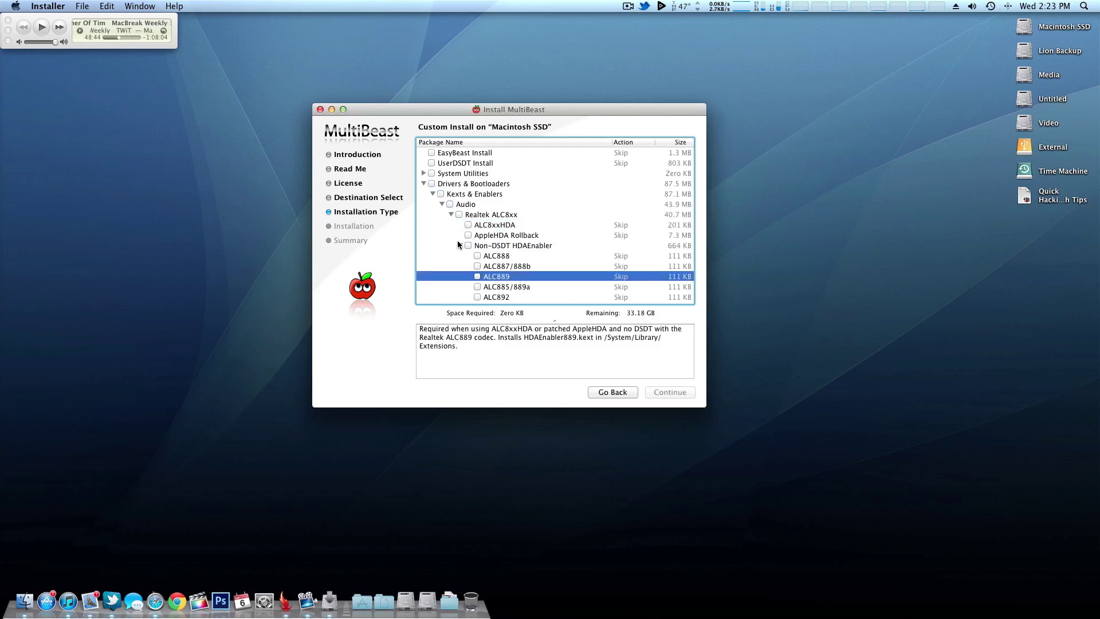
Browse the ALC898 and other codec enabler descriptions in Non-DSDT HDAEnabler
{"action": "scroll", "coordinate": [460, 245], "scroll_direction": "down", "scroll_amount": 2}
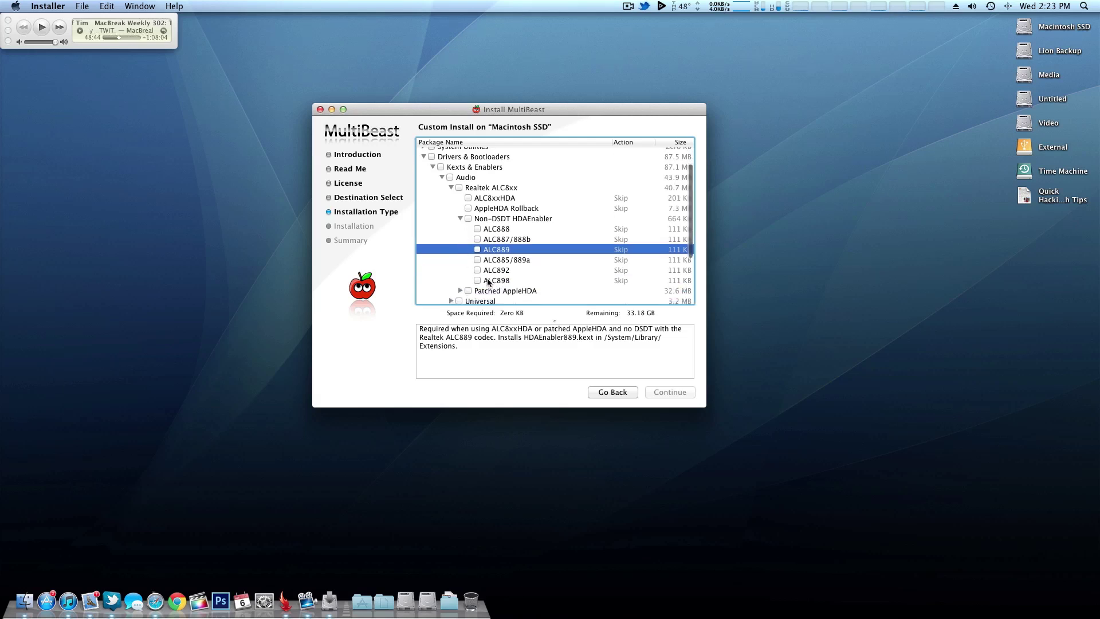
{"action": "left_click", "coordinate": [522, 281]}
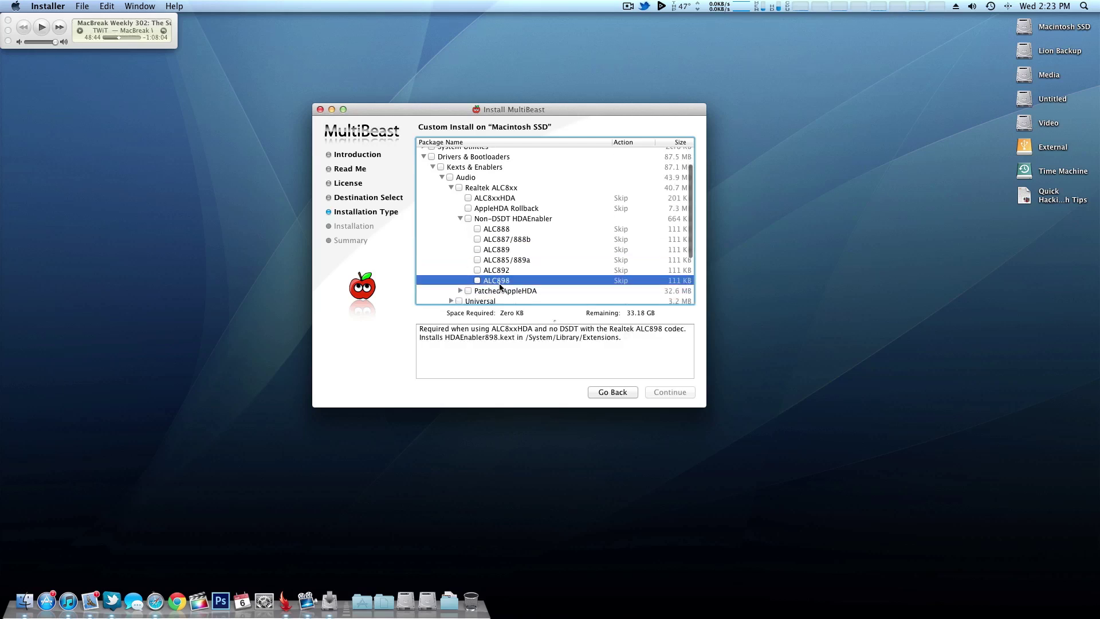
{"action": "left_click_drag", "start_coordinate": [503, 278], "coordinate": [503, 234]}
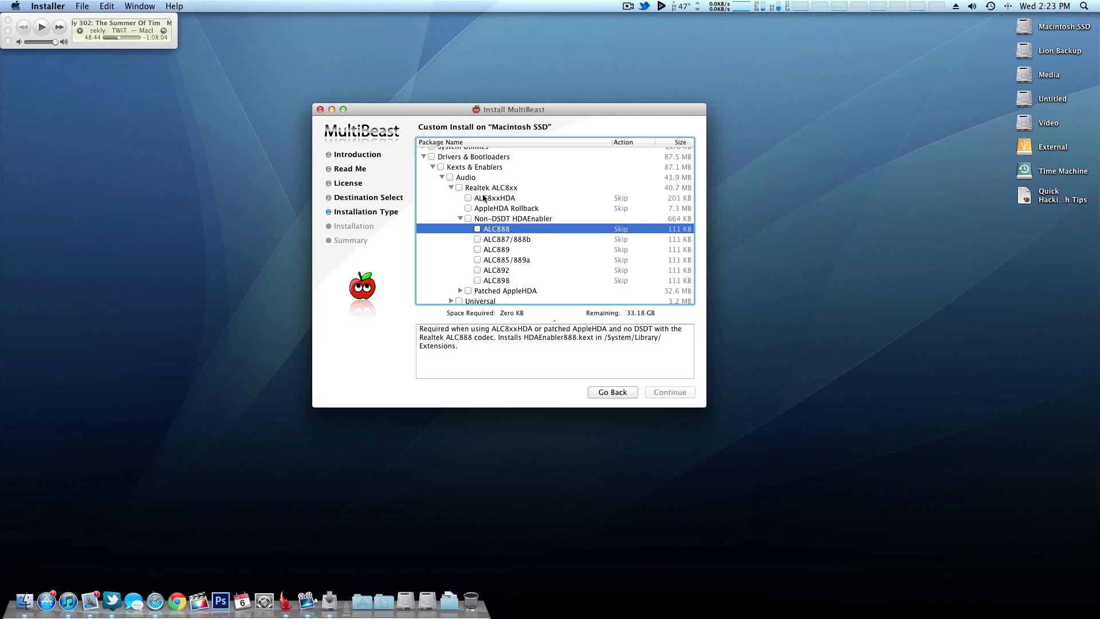
Collapse Audio, expand Disk, read each storage package description, and tick TRIM Enabler
{"action": "left_click", "coordinate": [443, 178]}
{"action": "left_click", "coordinate": [443, 214]}
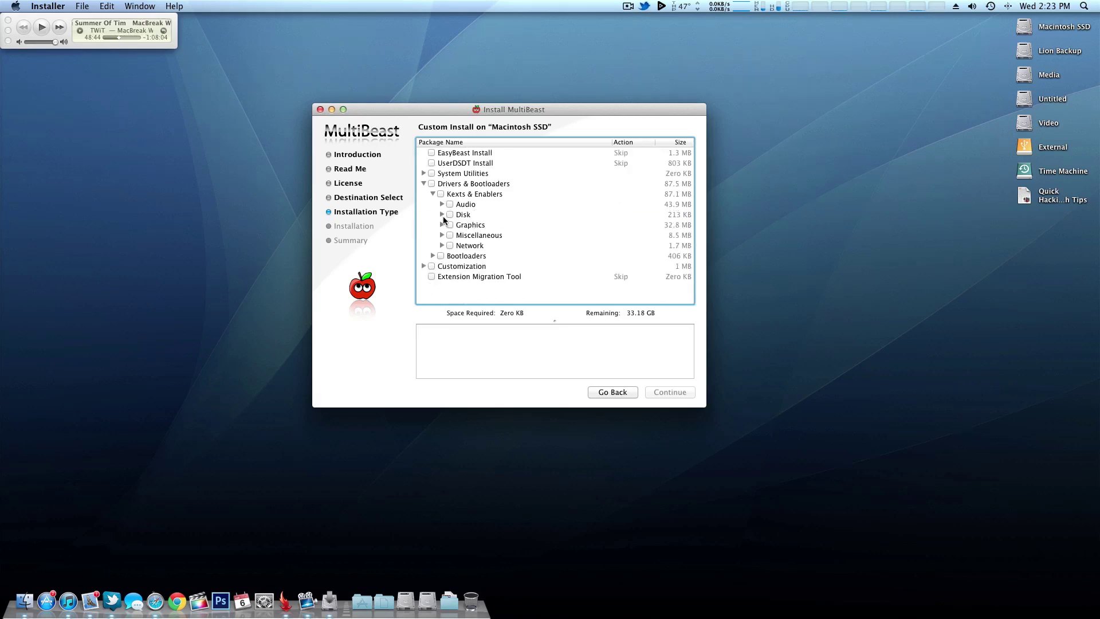
{"action": "left_click", "coordinate": [486, 226]}
{"action": "left_click", "coordinate": [487, 246]}
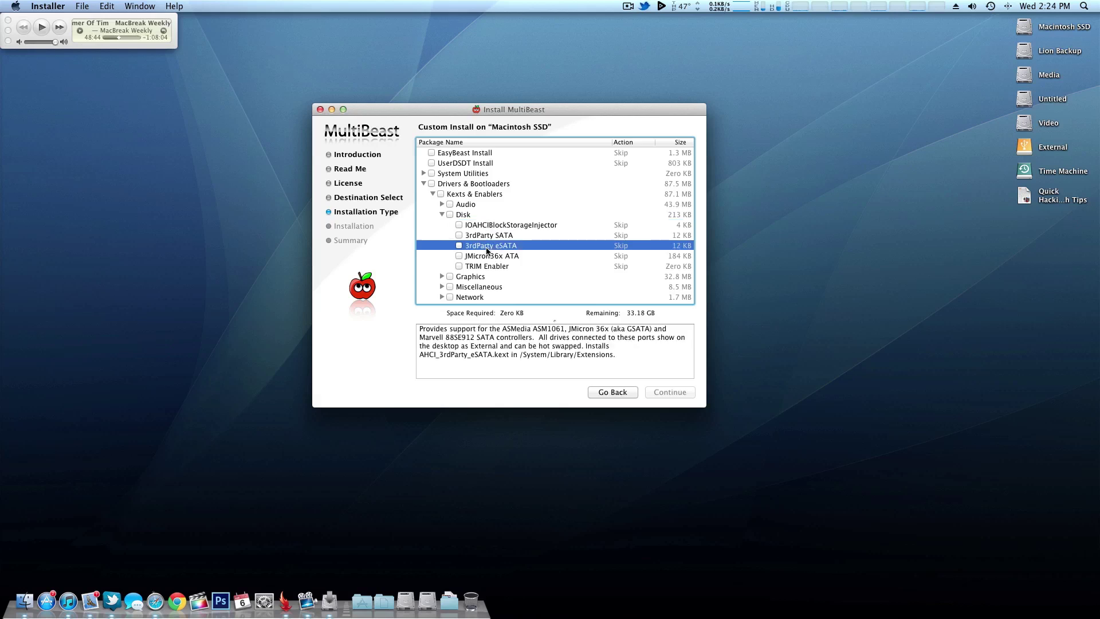
{"action": "left_click", "coordinate": [488, 236]}
{"action": "left_click", "coordinate": [491, 258]}
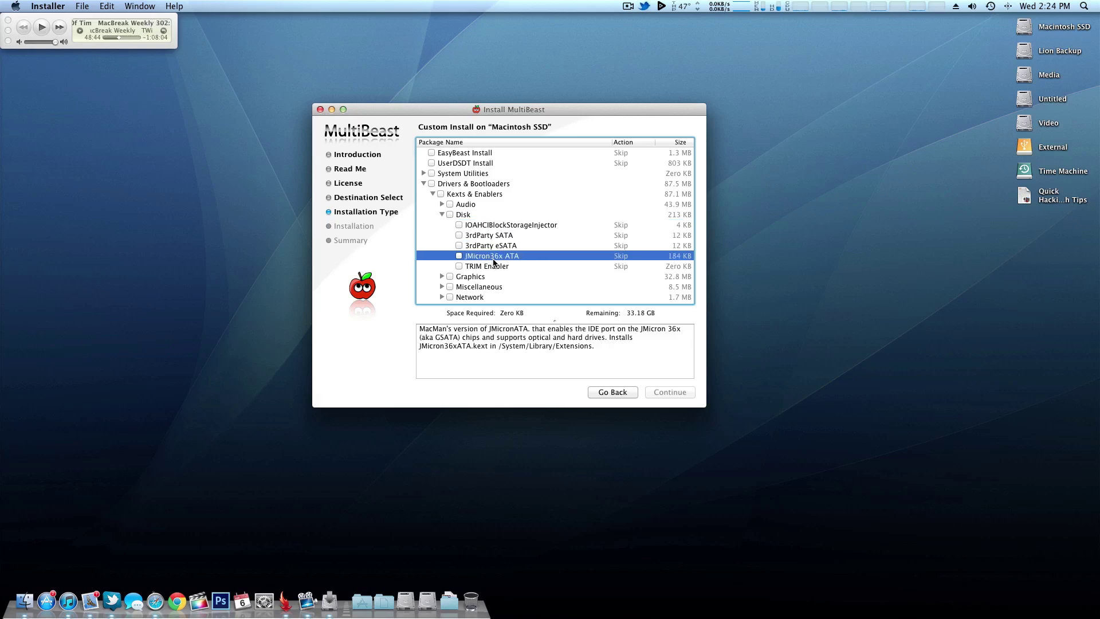
{"action": "left_click", "coordinate": [483, 226]}
{"action": "left_click", "coordinate": [497, 266]}
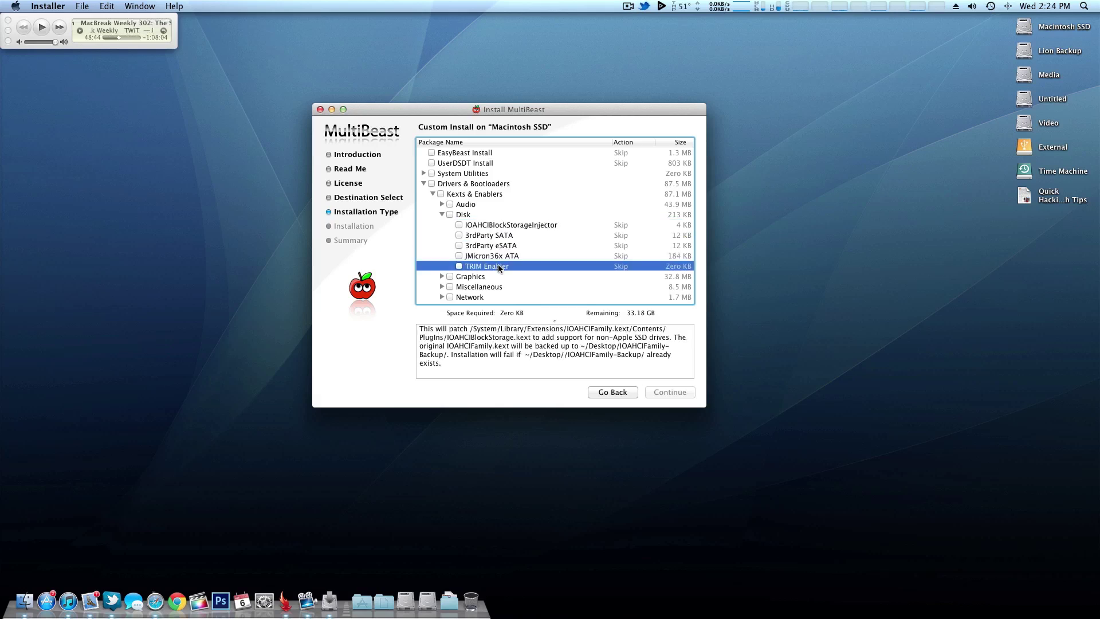
{"action": "left_click", "coordinate": [460, 266]}
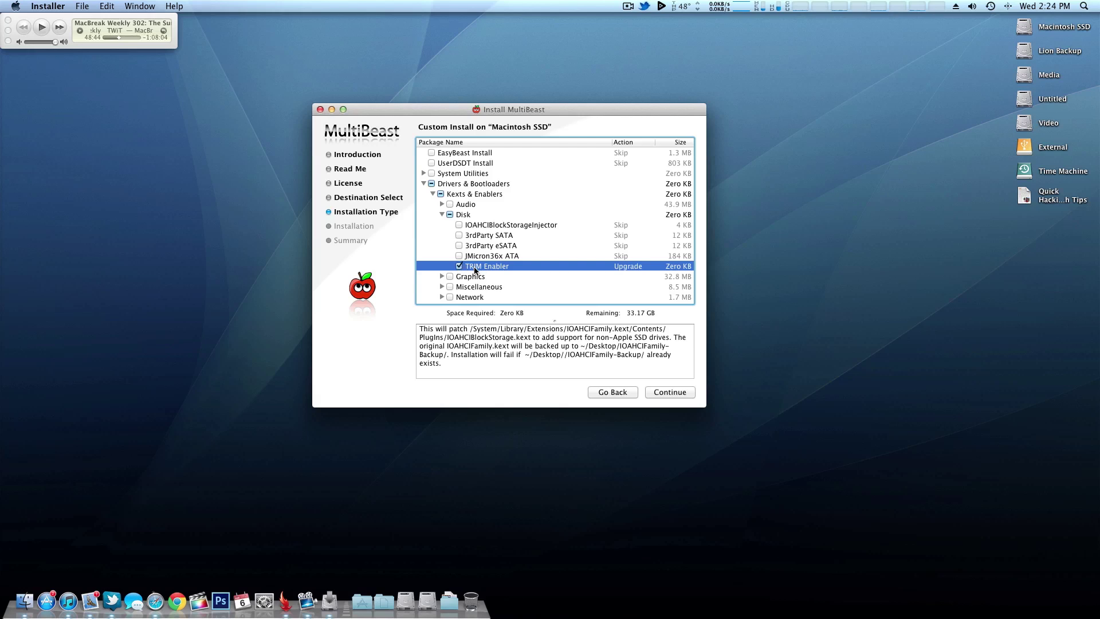
{"action": "left_click", "coordinate": [479, 227]}
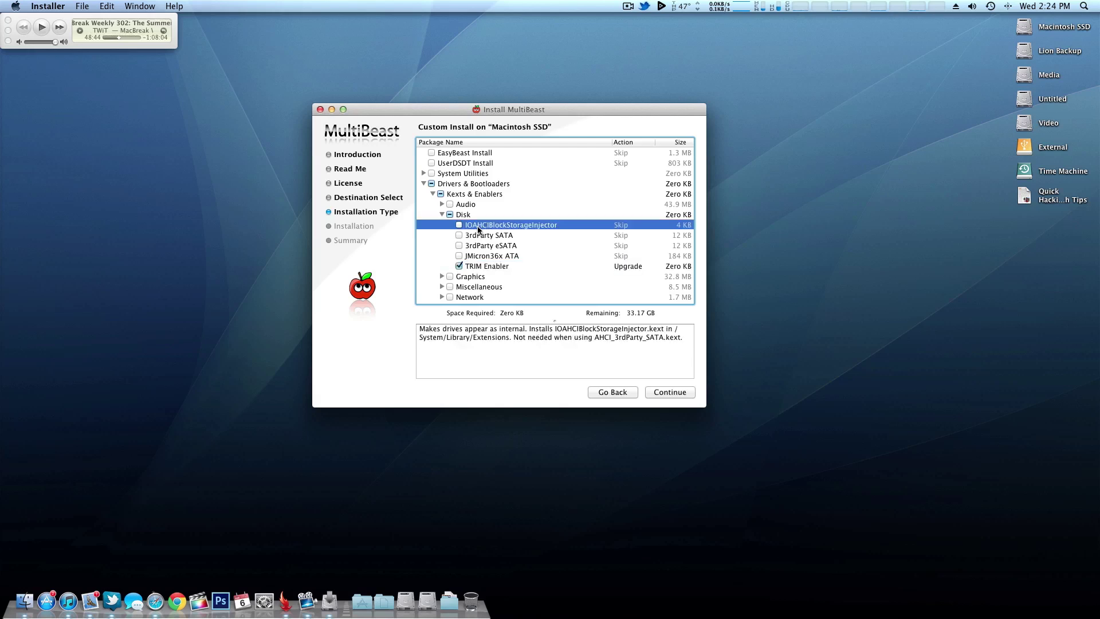
Point out the Macintosh SSD and External drives on the desktop, then return to MultiBeast
{"action": "left_click", "coordinate": [1023, 31]}
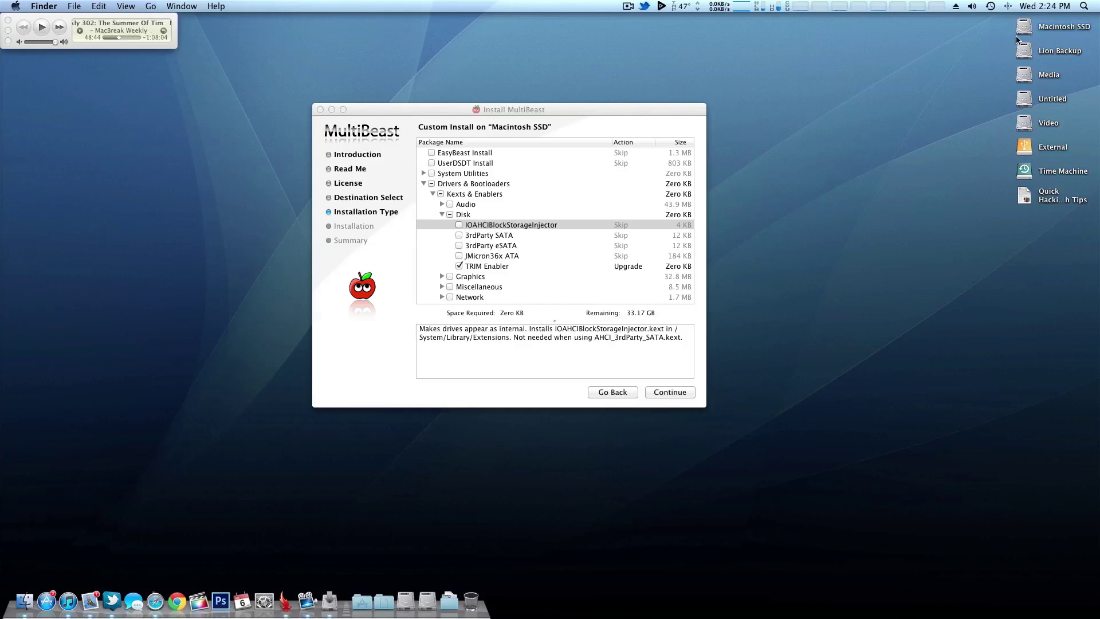
{"action": "left_click", "coordinate": [1041, 150]}
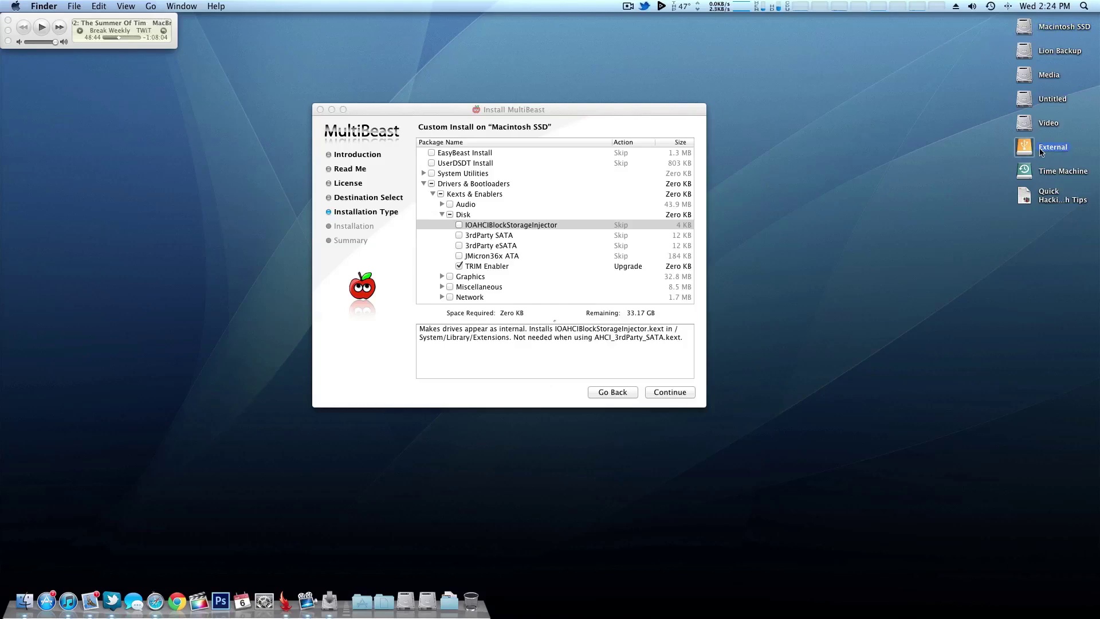
{"action": "left_click", "coordinate": [524, 202]}
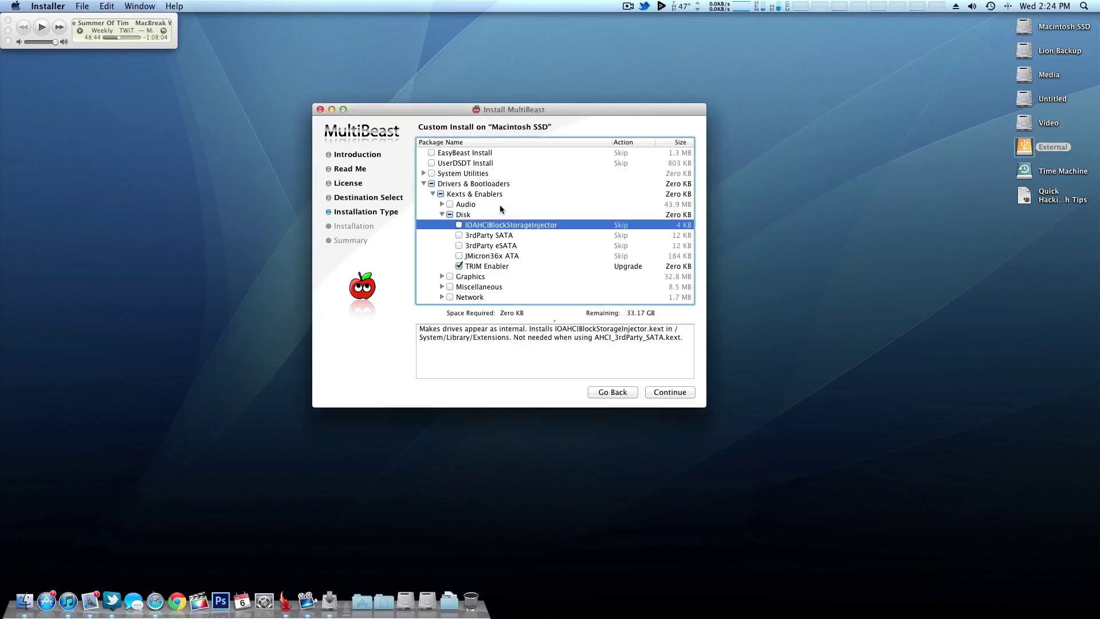
Tick and untick IOAHCIBlockStorageInjector, then read the 3rdParty SATA description highlighting ASM1061
{"action": "left_click", "coordinate": [459, 225]}
{"action": "left_click", "coordinate": [459, 224]}
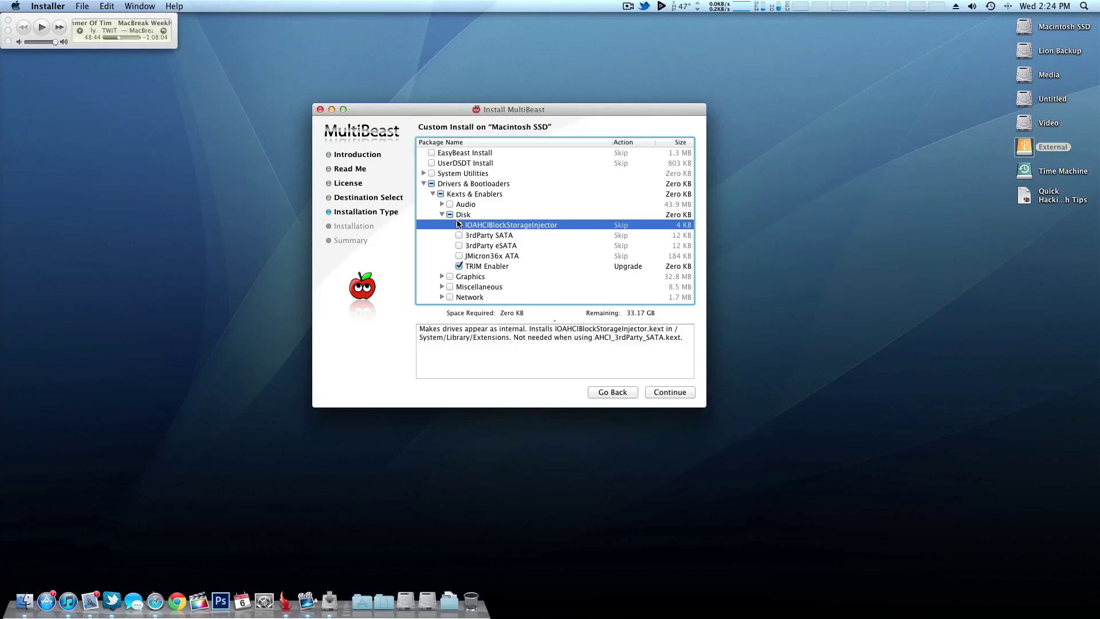
{"action": "left_click", "coordinate": [480, 238]}
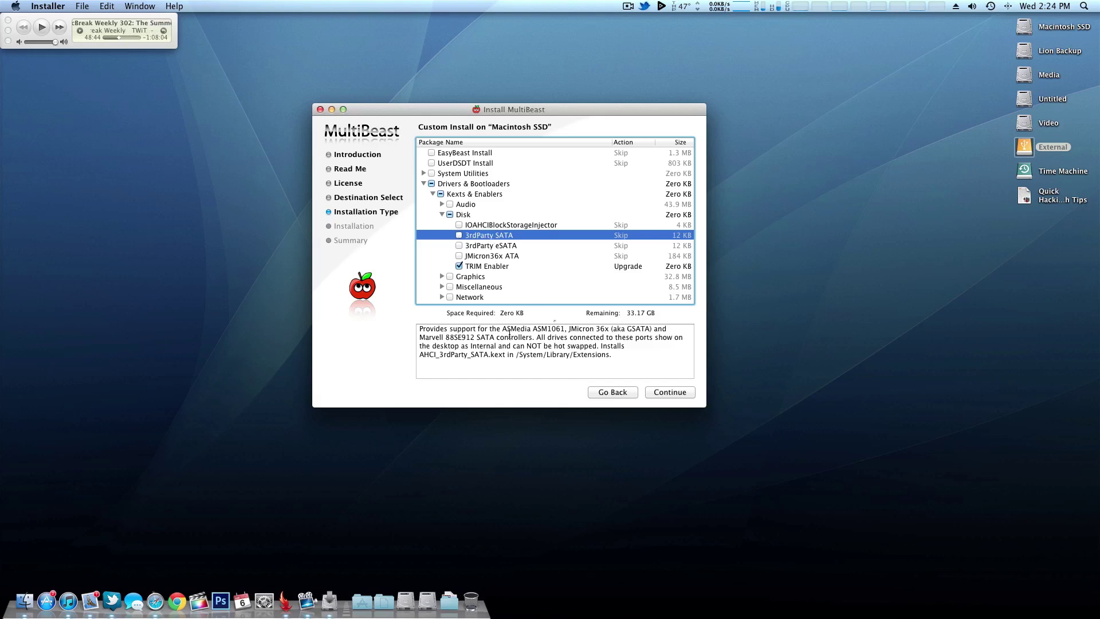
{"action": "left_click_drag", "start_coordinate": [531, 330], "coordinate": [563, 328]}
{"action": "left_click", "coordinate": [563, 327]}
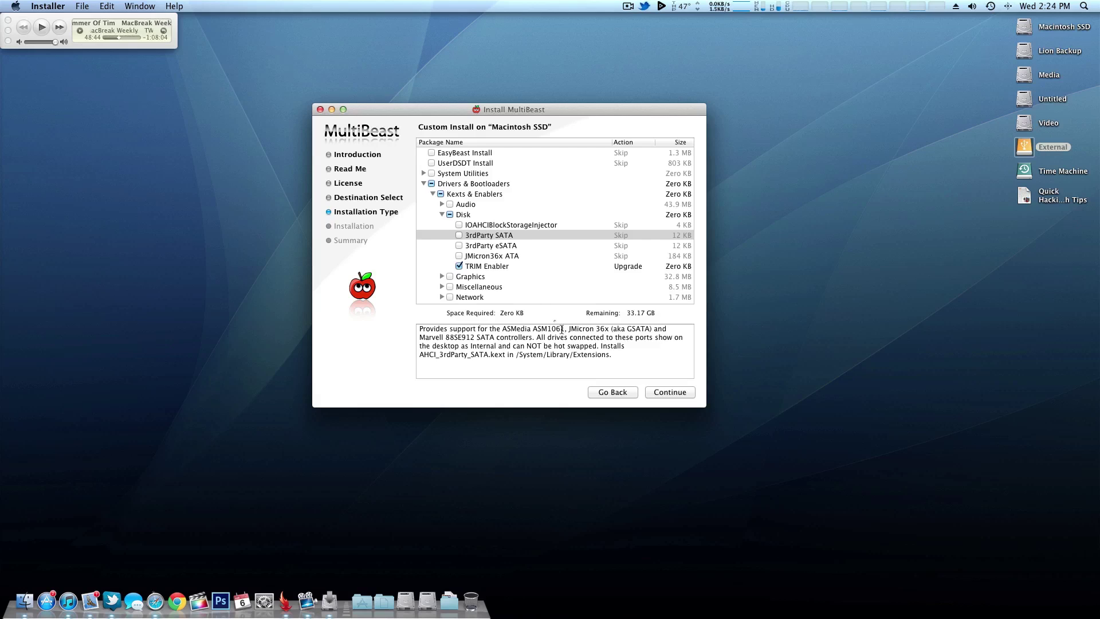
Review the eSATA, JMicron36x ATA and SATA descriptions and untick TRIM Enabler
{"action": "left_click", "coordinate": [507, 246]}
{"action": "left_click", "coordinate": [508, 256]}
{"action": "left_click", "coordinate": [459, 267]}
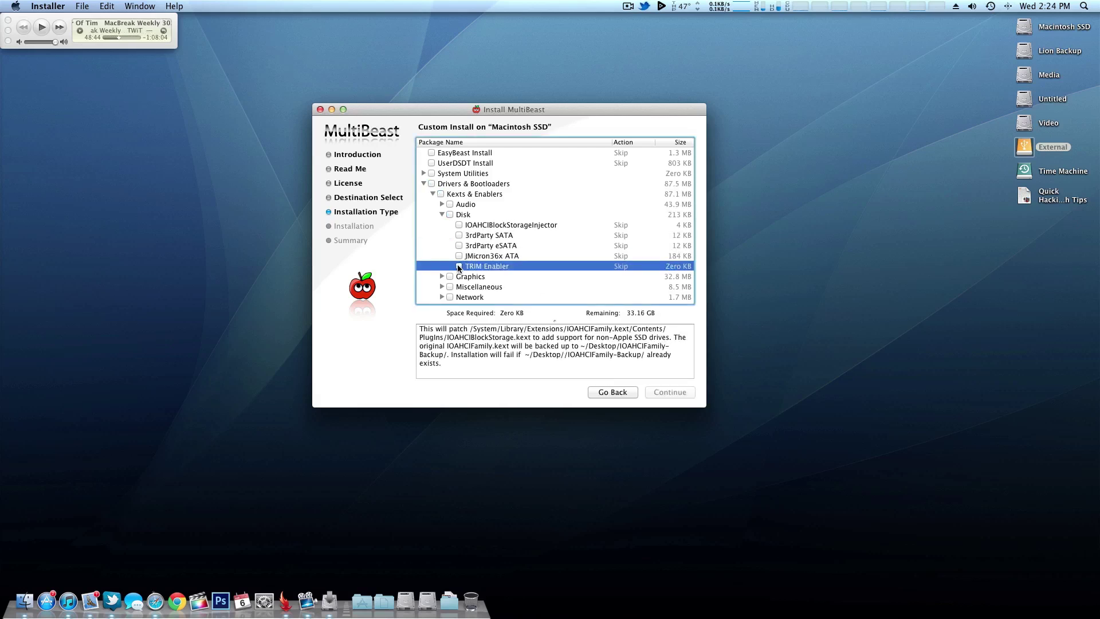
{"action": "left_click", "coordinate": [505, 246]}
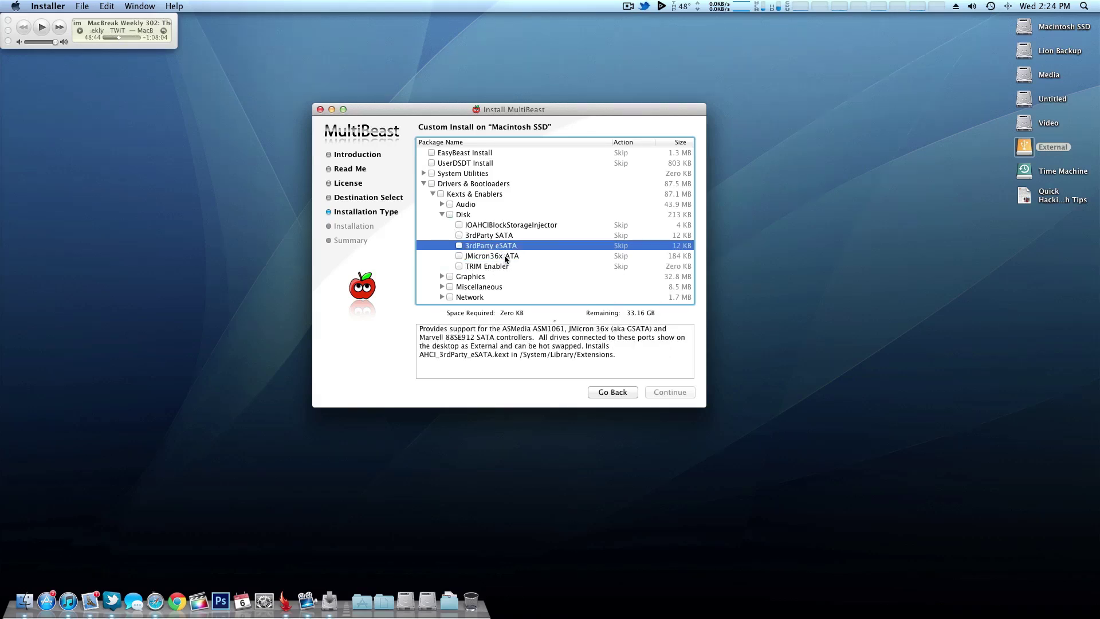
{"action": "left_click", "coordinate": [494, 236]}
Collapse Disk, compare the ATI 48xx and NVIDIA 4xx/5xx Graphics descriptions, then collapse Graphics
{"action": "left_click", "coordinate": [443, 214]}
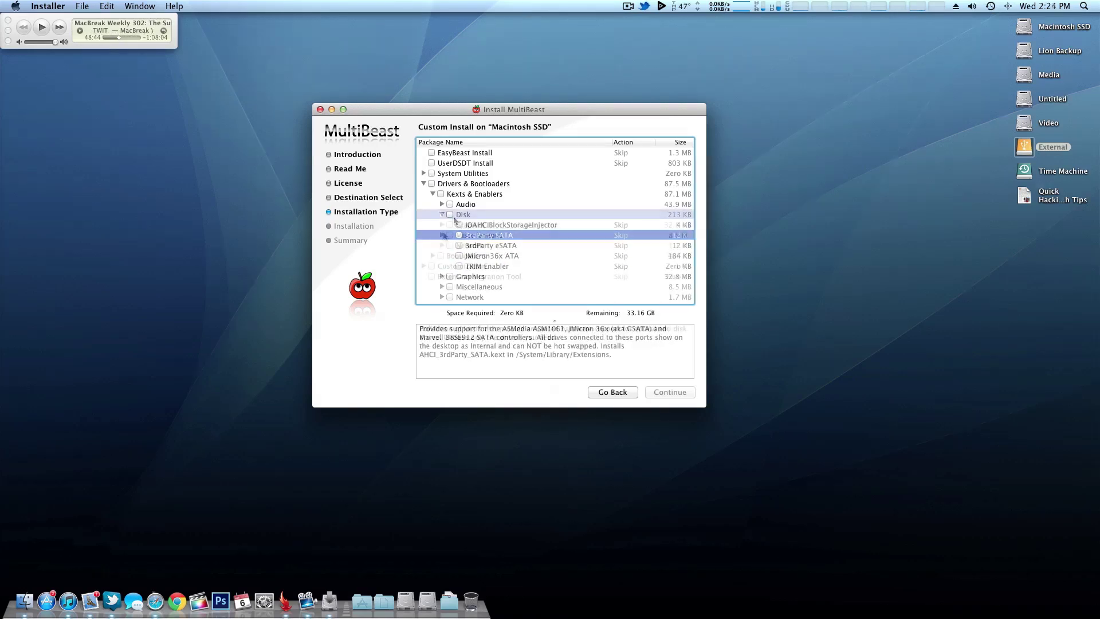
{"action": "left_click", "coordinate": [442, 224]}
{"action": "left_click", "coordinate": [478, 235]}
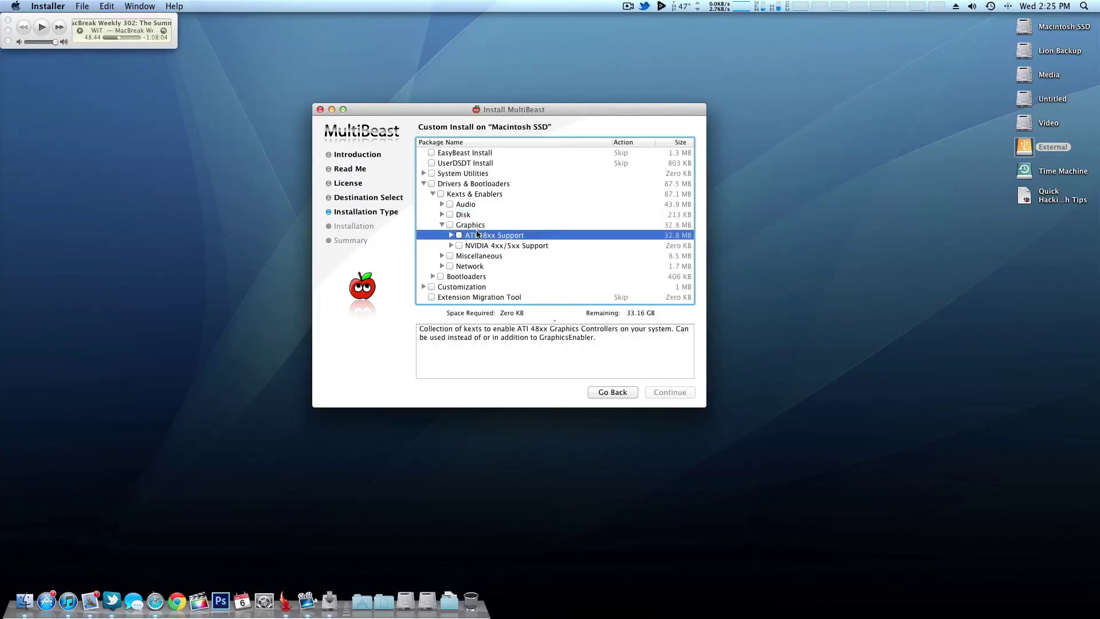
{"action": "left_click", "coordinate": [480, 249]}
{"action": "left_click", "coordinate": [479, 230]}
{"action": "left_click", "coordinate": [488, 248]}
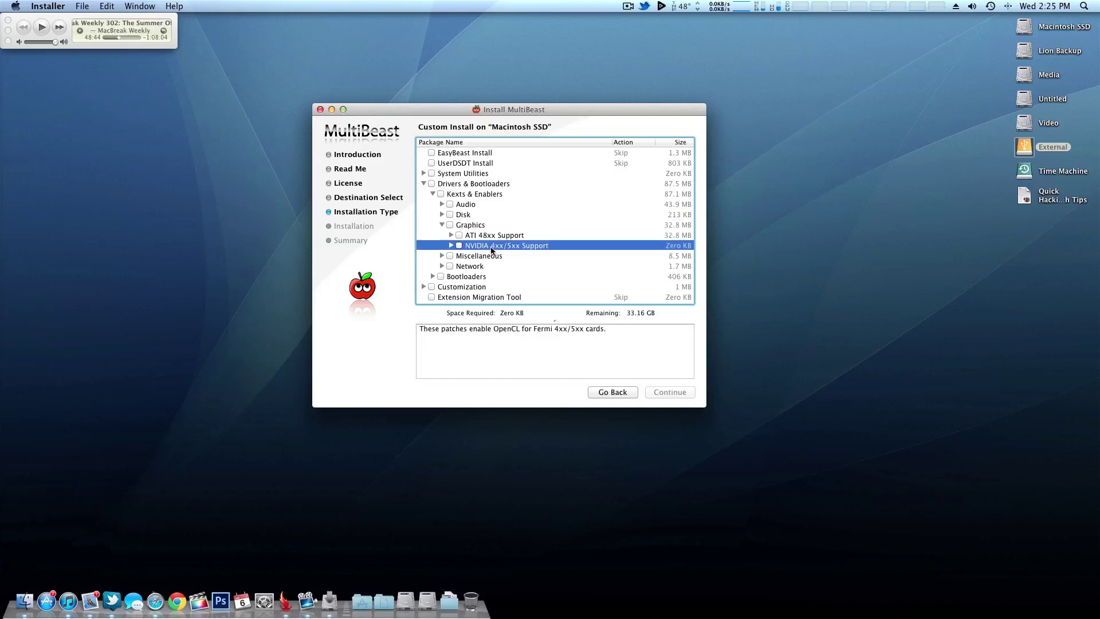
{"action": "left_click", "coordinate": [490, 236]}
{"action": "left_click", "coordinate": [491, 247]}
{"action": "left_click", "coordinate": [442, 225]}
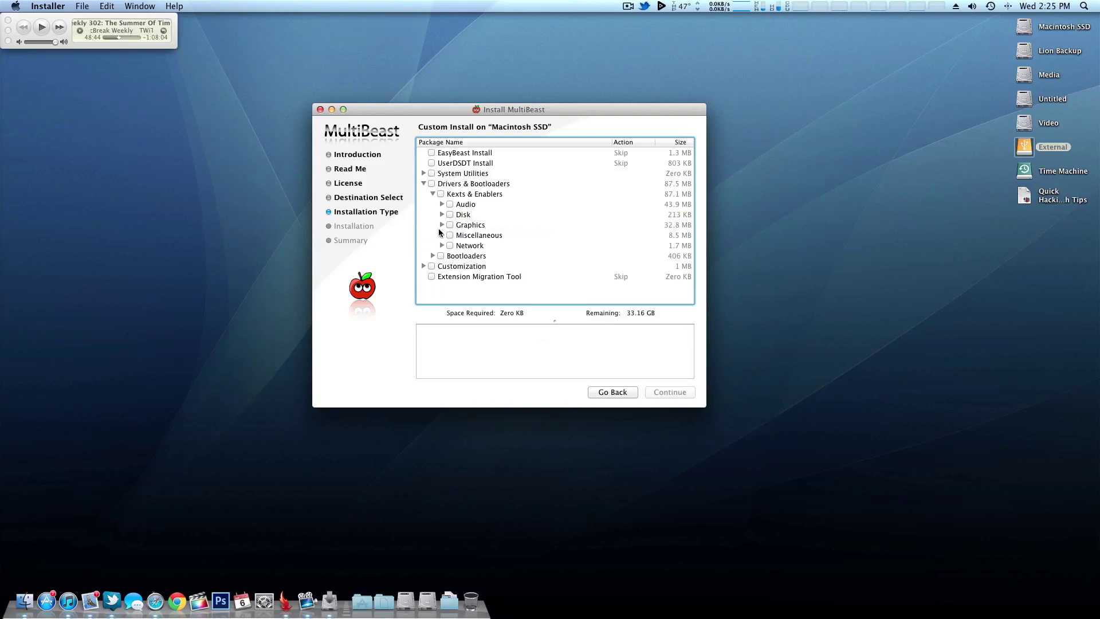
Expand Miscellaneous, read FakeSMC and FakeSMC Plugins descriptions, and check the hardware monitor readout
{"action": "left_click", "coordinate": [440, 234]}
{"action": "scroll", "coordinate": [439, 235], "scroll_direction": "down", "scroll_amount": 2}
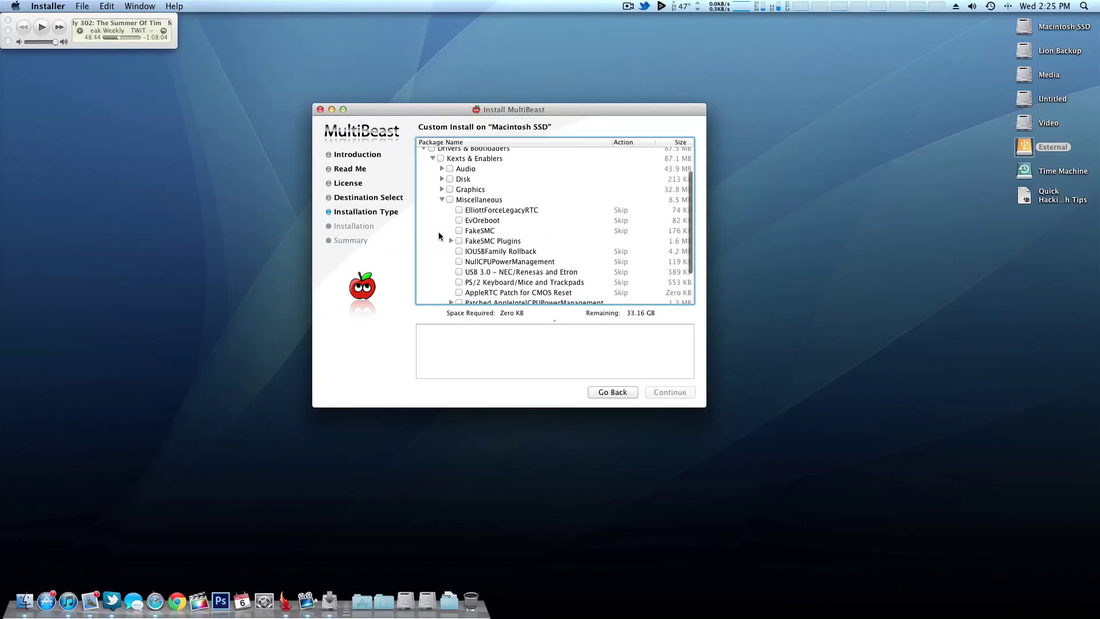
{"action": "left_click", "coordinate": [477, 230]}
{"action": "left_click", "coordinate": [479, 241]}
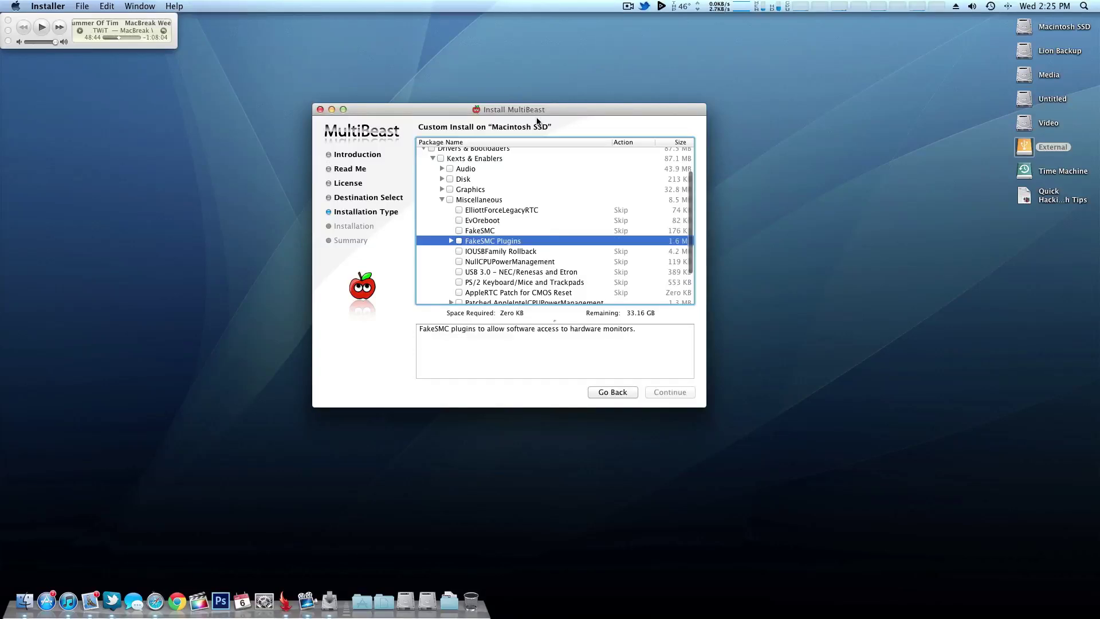
{"action": "left_click", "coordinate": [682, 6]}
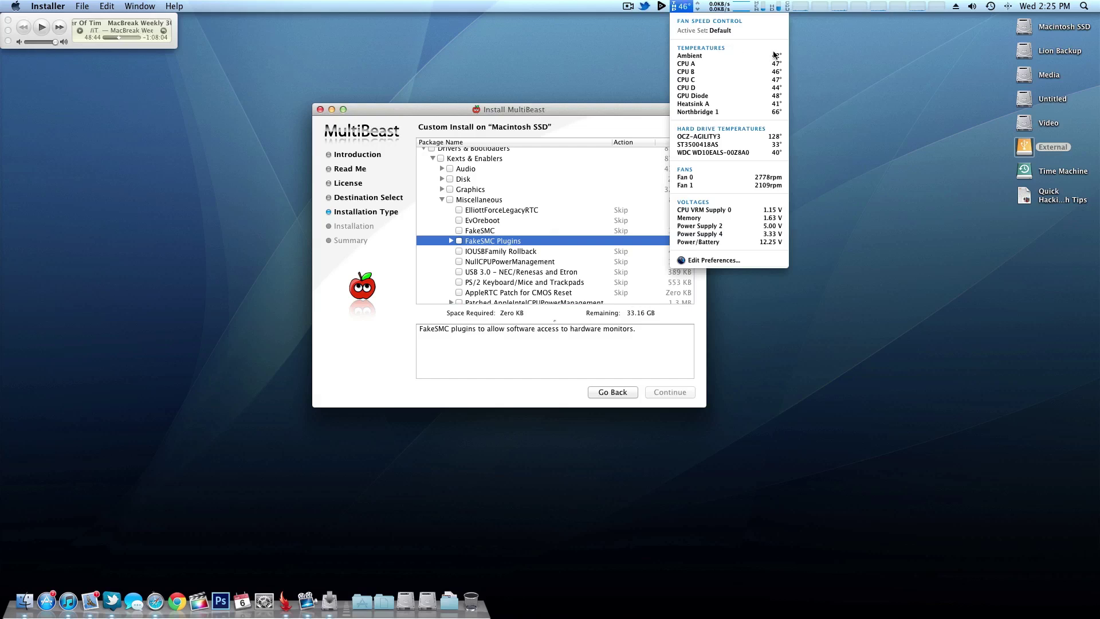
{"action": "left_click", "coordinate": [570, 210]}
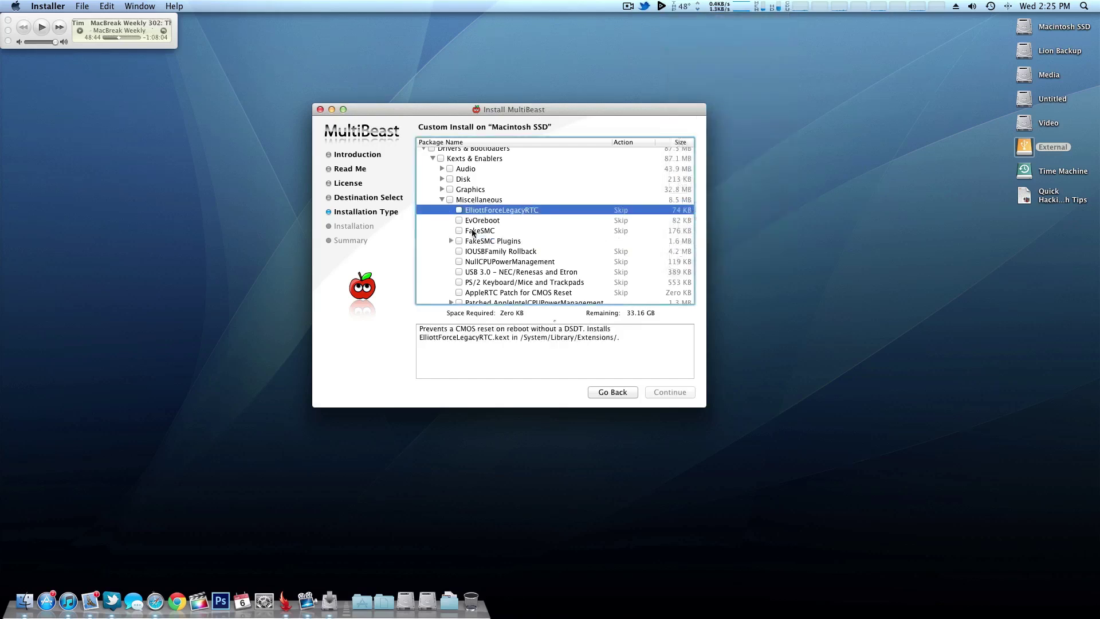
Review the Motherboard and AMD RADEON plugins under FakeSMC Plugins, toggling Motherboard Plugins off again, then collapse
{"action": "left_click", "coordinate": [451, 240]}
{"action": "left_click", "coordinate": [491, 252]}
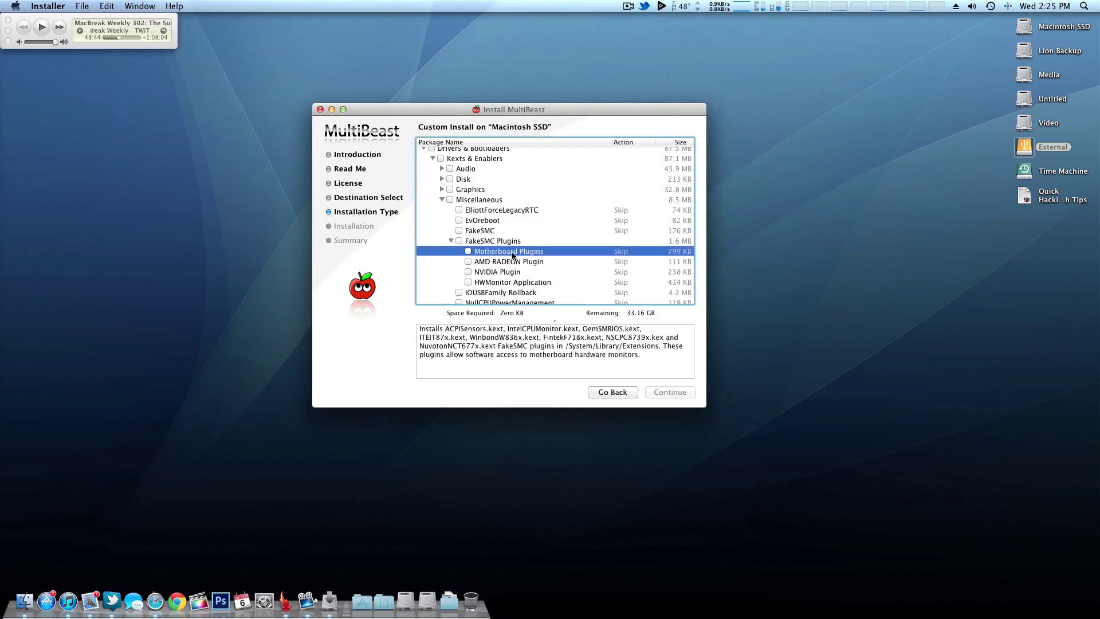
{"action": "left_click", "coordinate": [531, 262]}
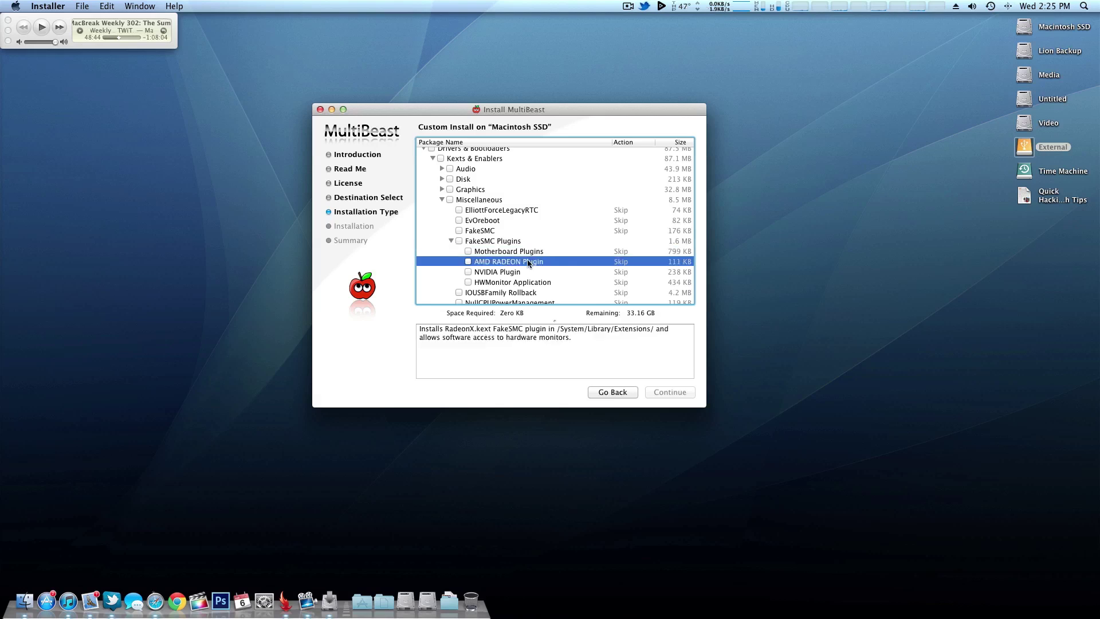
{"action": "left_click", "coordinate": [468, 261]}
{"action": "left_click", "coordinate": [467, 251]}
{"action": "left_click", "coordinate": [467, 252]}
{"action": "left_click", "coordinate": [467, 252]}
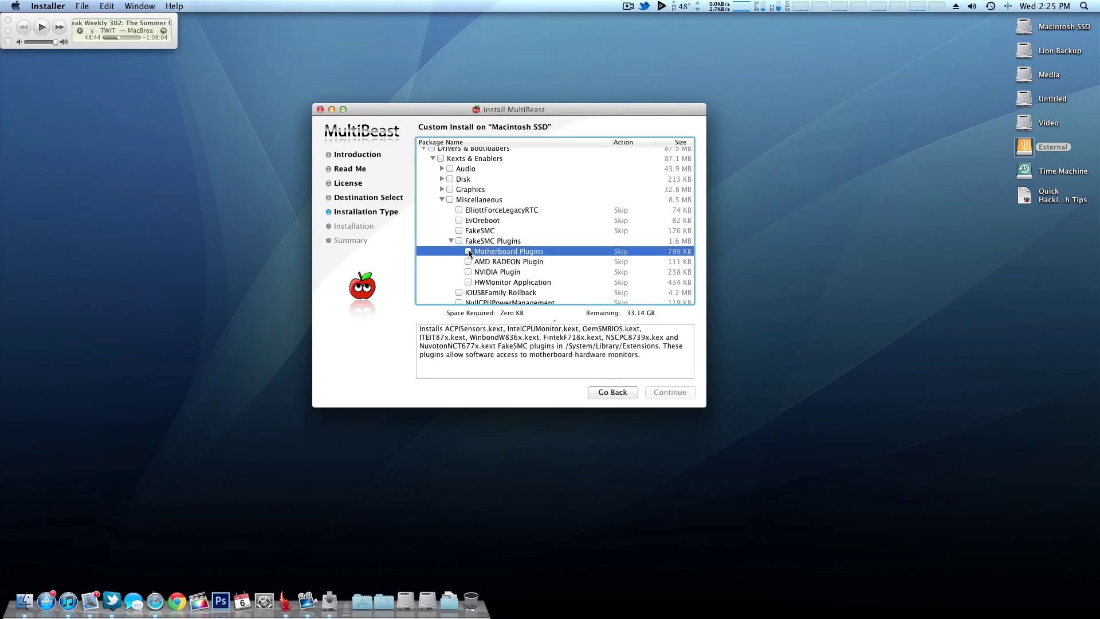
{"action": "scroll", "coordinate": [451, 211], "scroll_direction": "down", "scroll_amount": 3}
{"action": "left_click", "coordinate": [451, 210]}
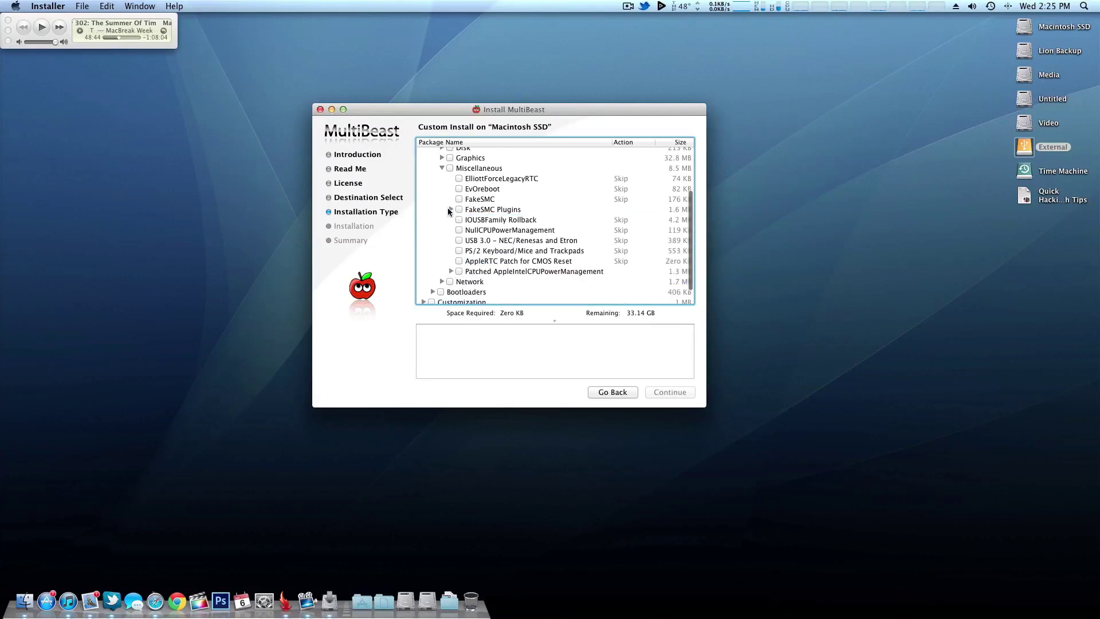
Read the USB 3.0 NEC/Renesas and Etron, AppleRTC Patch and EvOreboot descriptions
{"action": "left_click", "coordinate": [486, 241]}
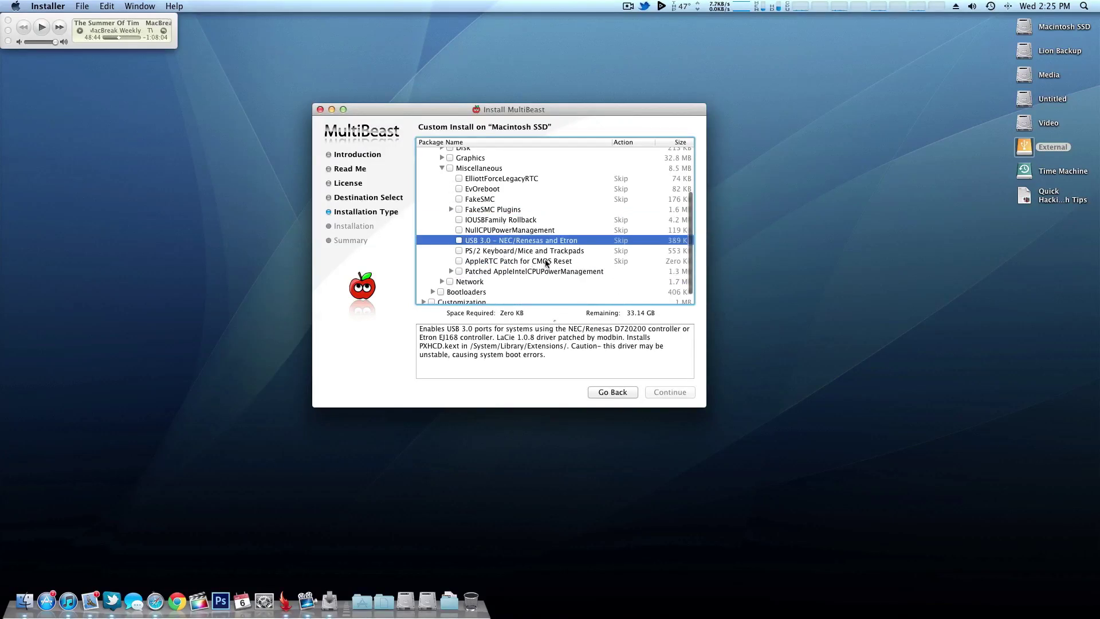
{"action": "left_click", "coordinate": [525, 262]}
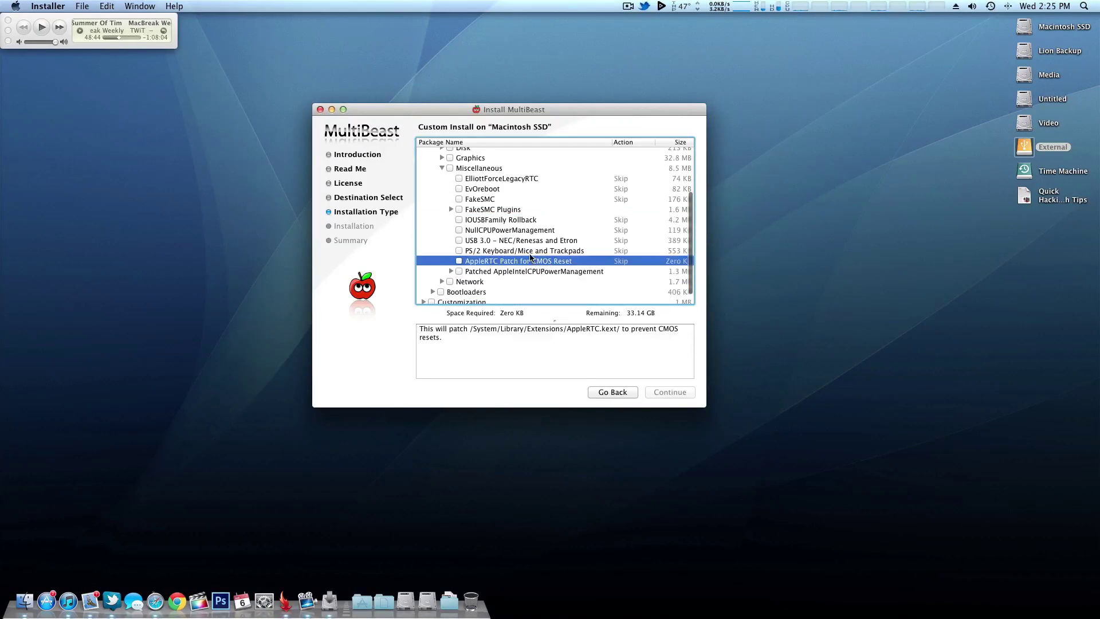
{"action": "scroll", "coordinate": [530, 257], "scroll_direction": "up", "scroll_amount": 1}
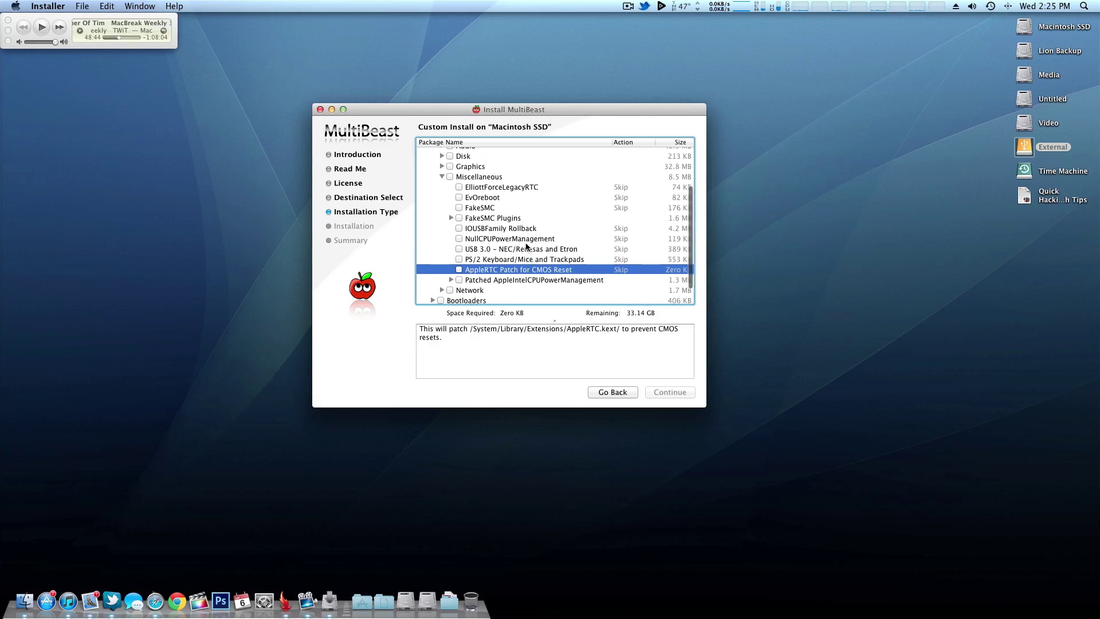
{"action": "left_click", "coordinate": [526, 248]}
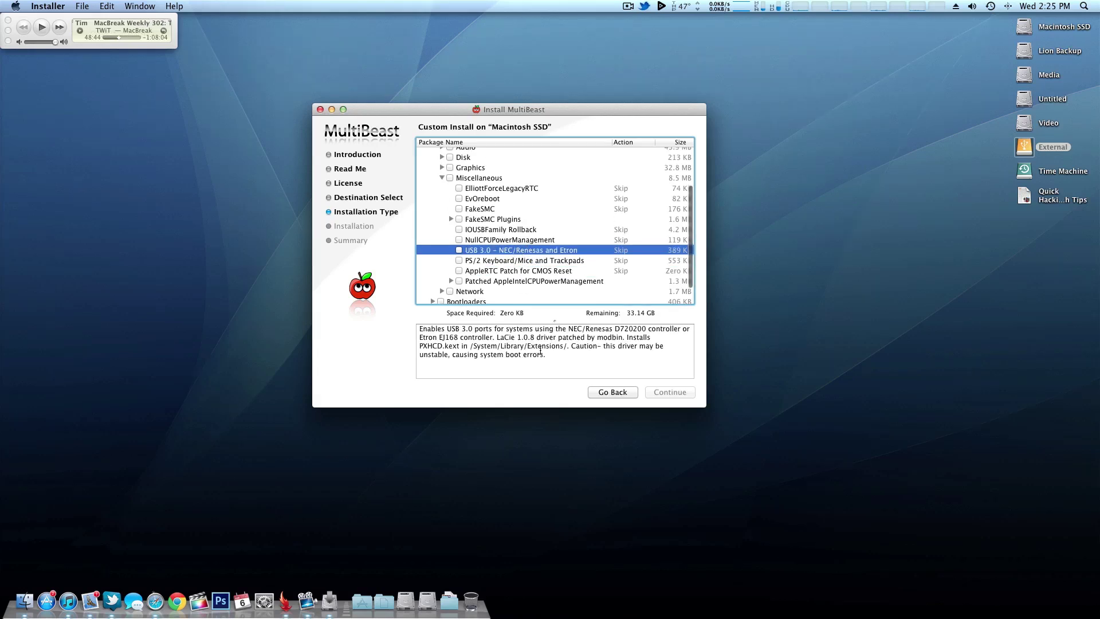
{"action": "left_click", "coordinate": [440, 339]}
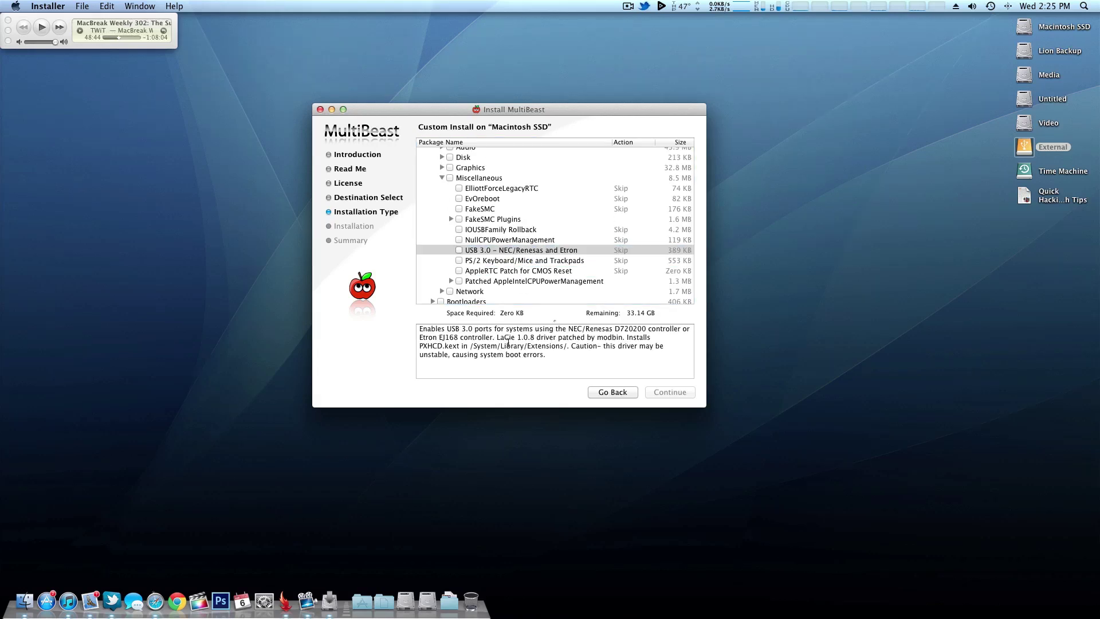
{"action": "left_click", "coordinate": [481, 198]}
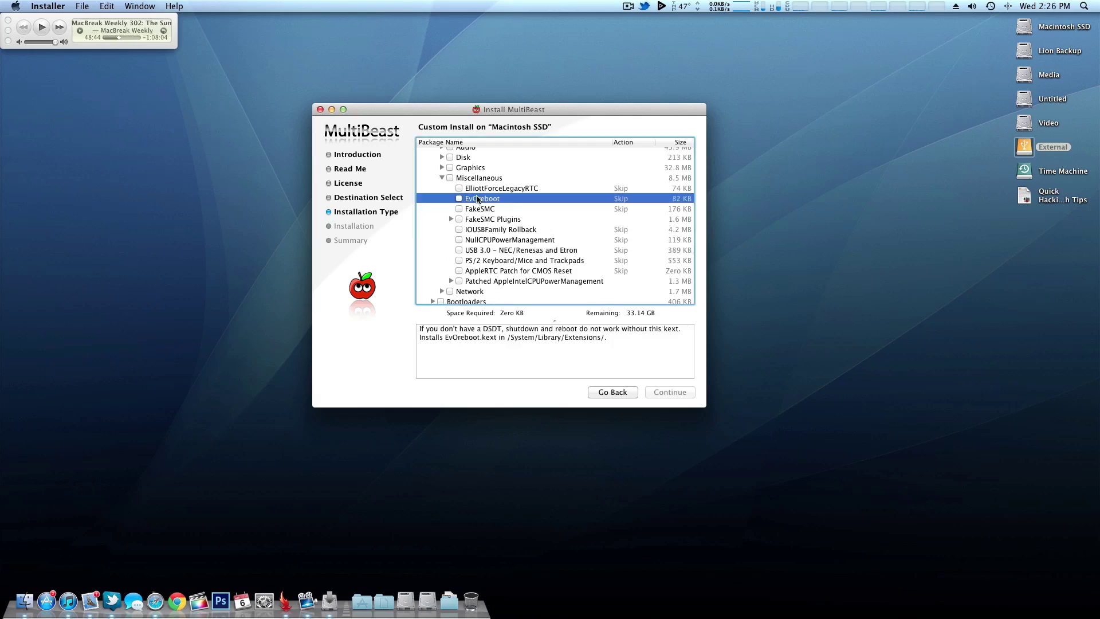
{"action": "left_click_drag", "start_coordinate": [565, 364], "coordinate": [349, 340]}
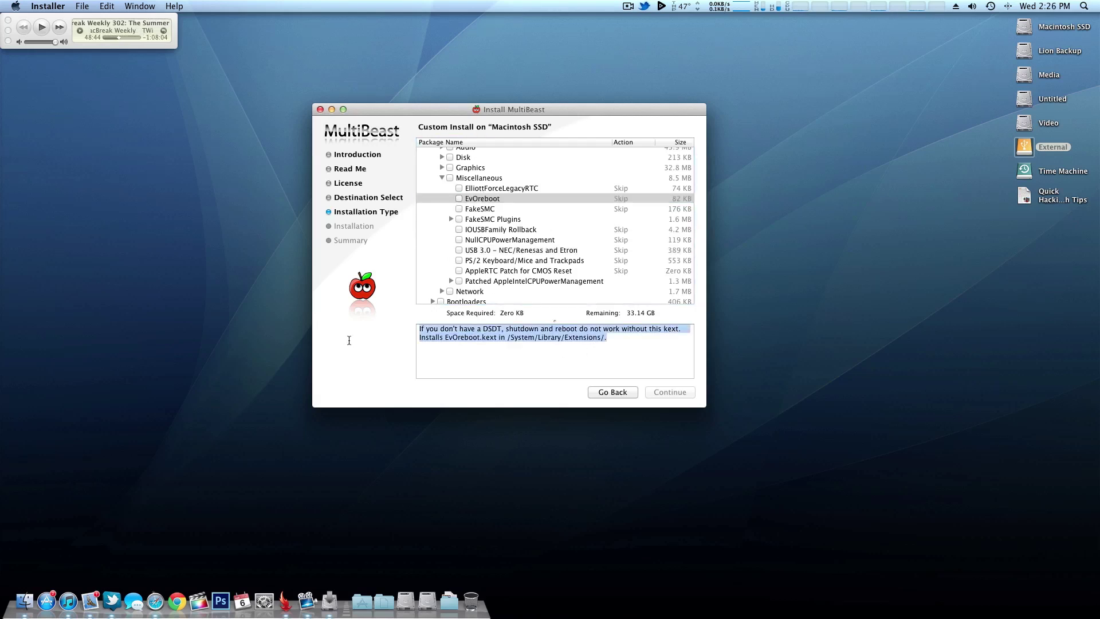
Tick and clear AppleRTC Patch for CMOS Reset, then collapse Miscellaneous
{"action": "left_click", "coordinate": [450, 273]}
{"action": "left_click", "coordinate": [497, 250]}
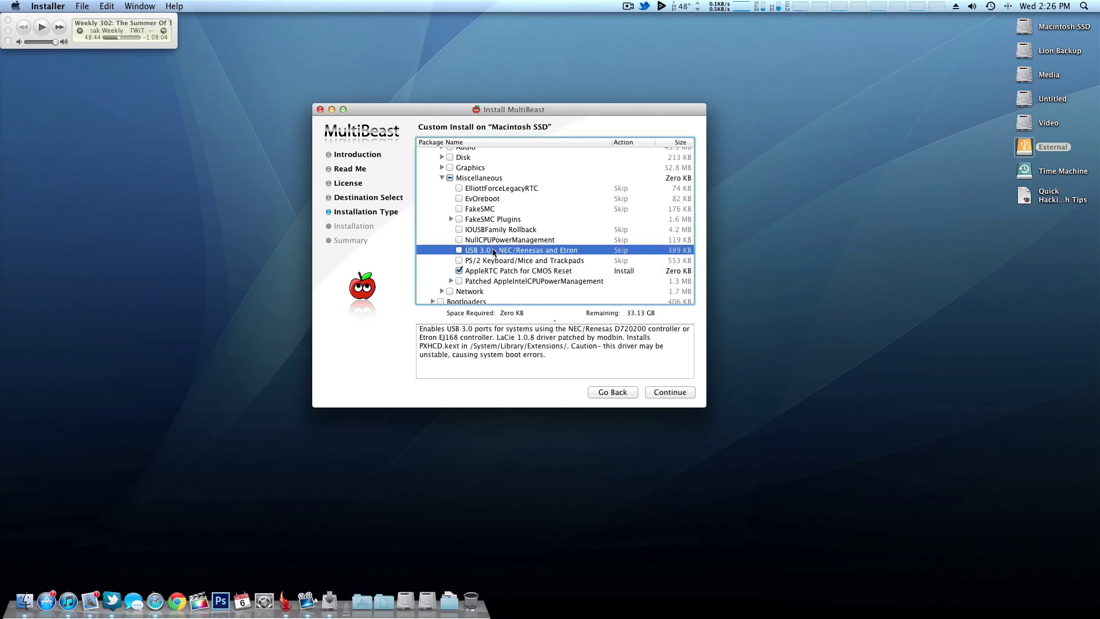
{"action": "left_click", "coordinate": [470, 273]}
{"action": "left_click", "coordinate": [443, 178]}
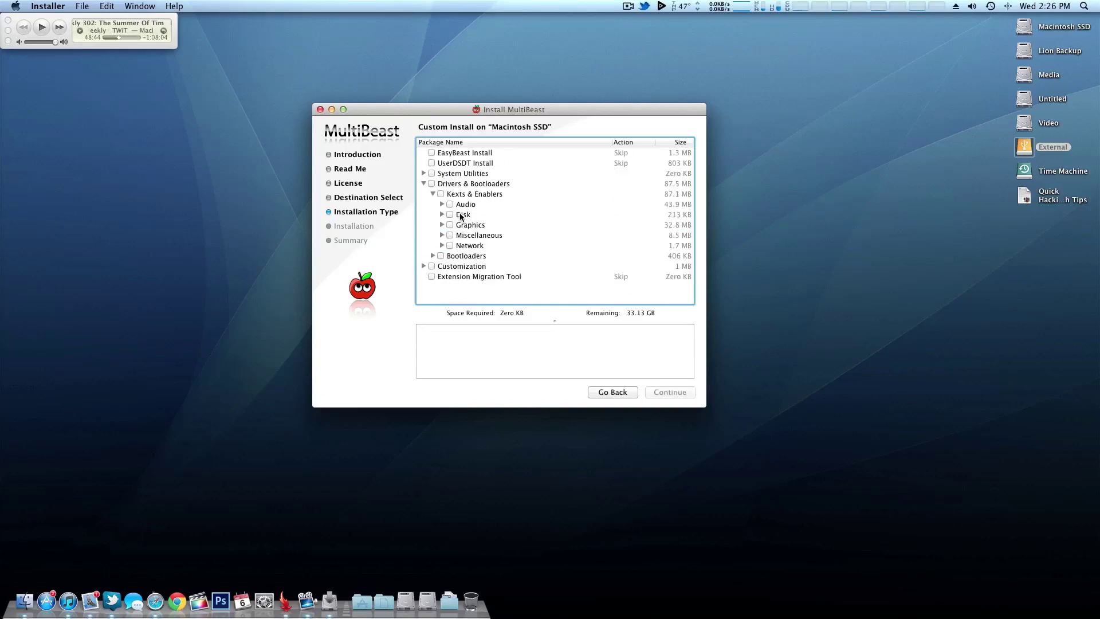
{"action": "left_click", "coordinate": [442, 246]}
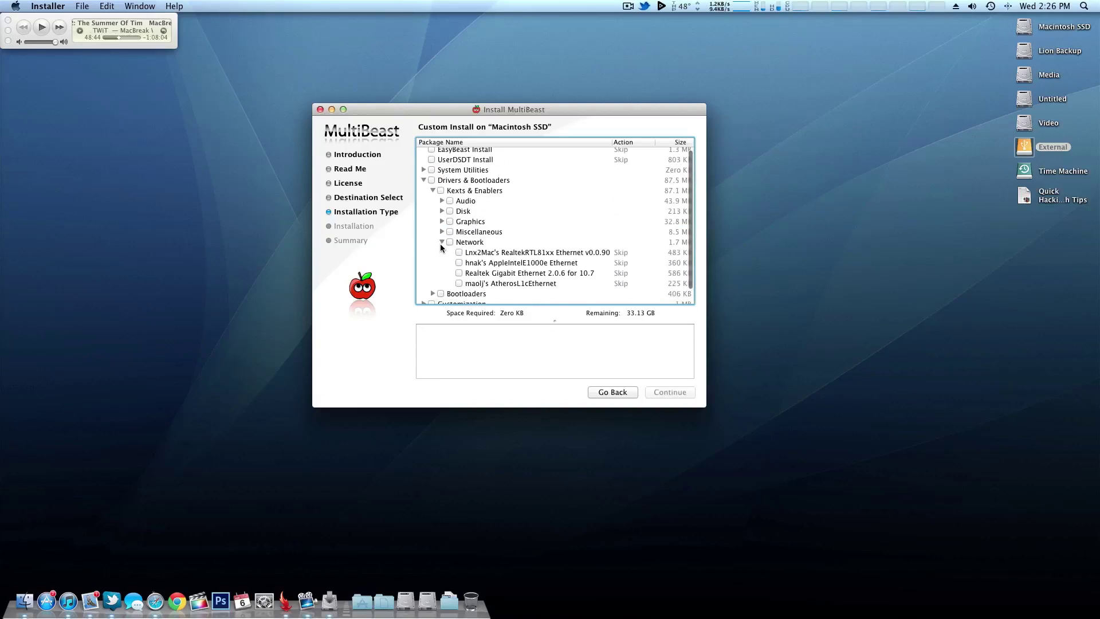
{"action": "left_click", "coordinate": [521, 252]}
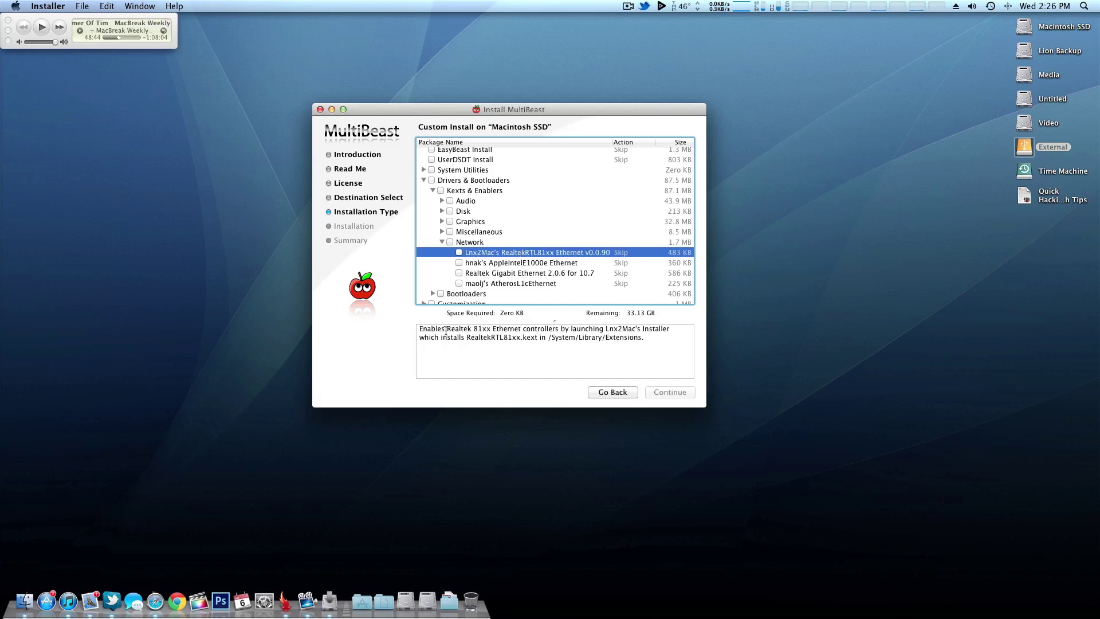
{"action": "left_click_drag", "start_coordinate": [447, 330], "coordinate": [490, 331]}
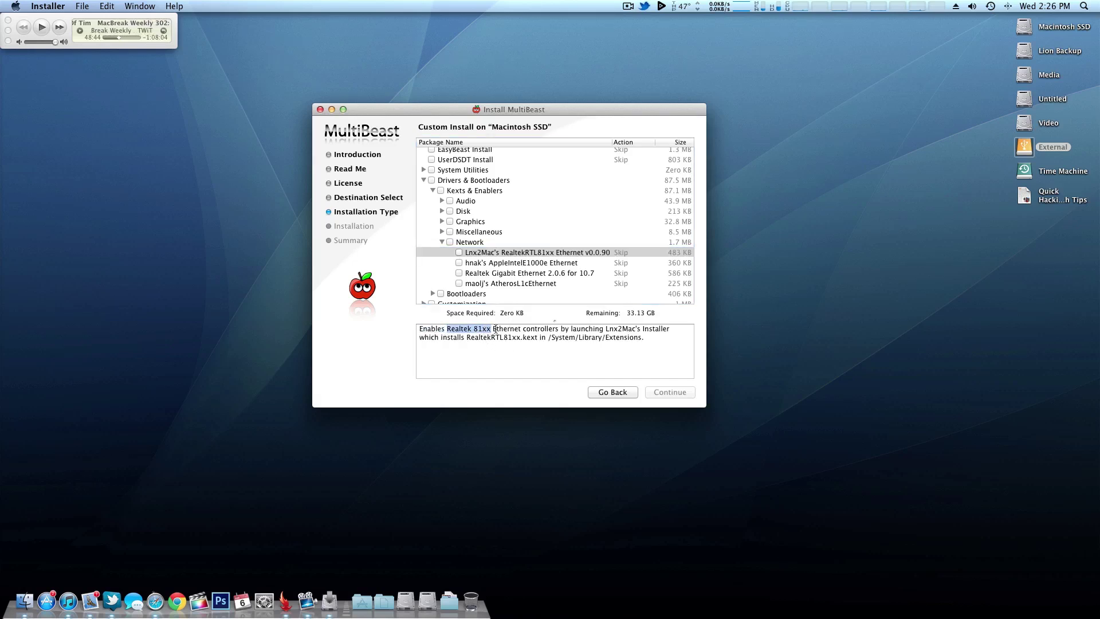
{"action": "left_click", "coordinate": [556, 329]}
{"action": "mouse_move", "coordinate": [489, 328]}
{"action": "left_mouse_down"}
{"action": "mouse_move", "coordinate": [474, 330]}
{"action": "mouse_move", "coordinate": [492, 330]}
{"action": "left_mouse_up"}
{"action": "left_click", "coordinate": [473, 331]}
{"action": "left_click", "coordinate": [491, 330]}
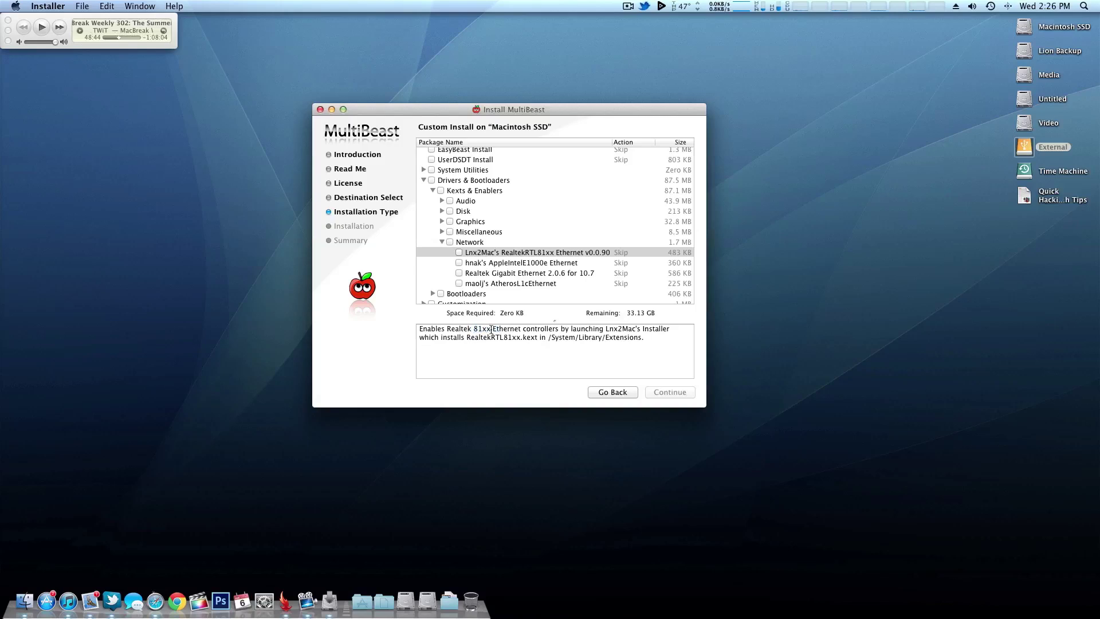
{"action": "triple_click", "coordinate": [492, 329]}
{"action": "double_click", "coordinate": [492, 330]}
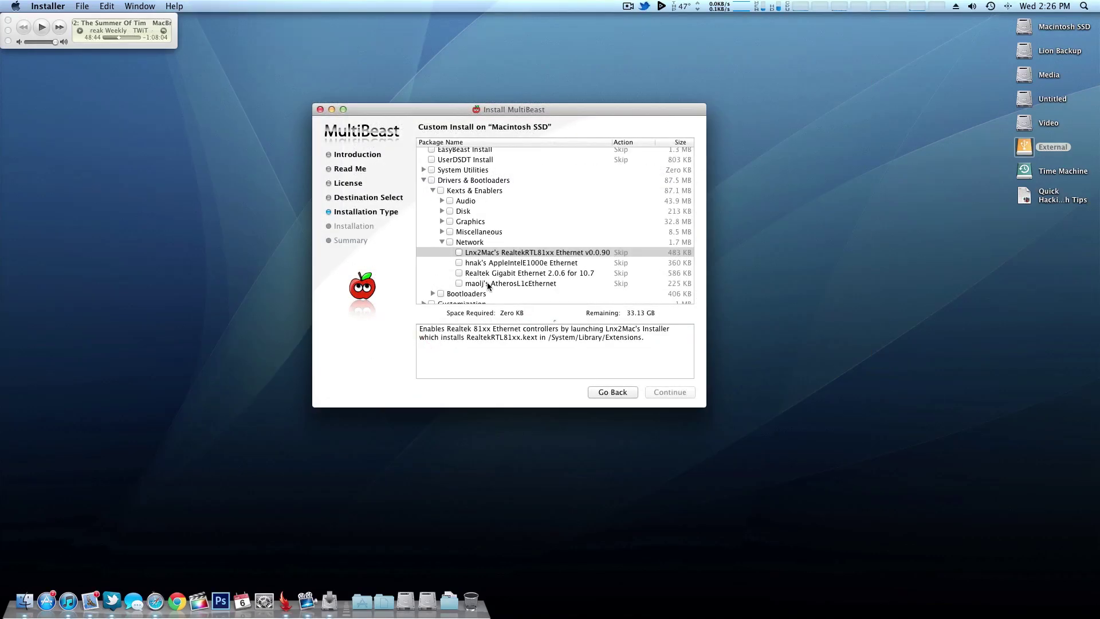
{"action": "left_click", "coordinate": [486, 270]}
{"action": "left_click", "coordinate": [488, 263]}
{"action": "left_click", "coordinate": [487, 253]}
{"action": "left_click", "coordinate": [486, 263]}
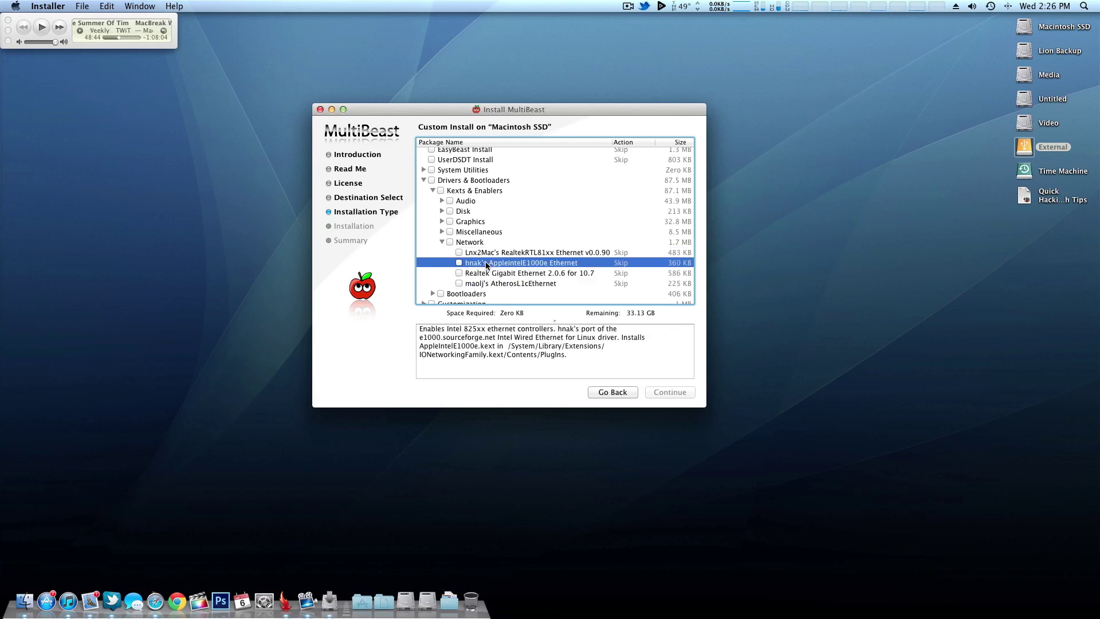
{"action": "left_click", "coordinate": [442, 242]}
{"action": "left_click", "coordinate": [462, 256]}
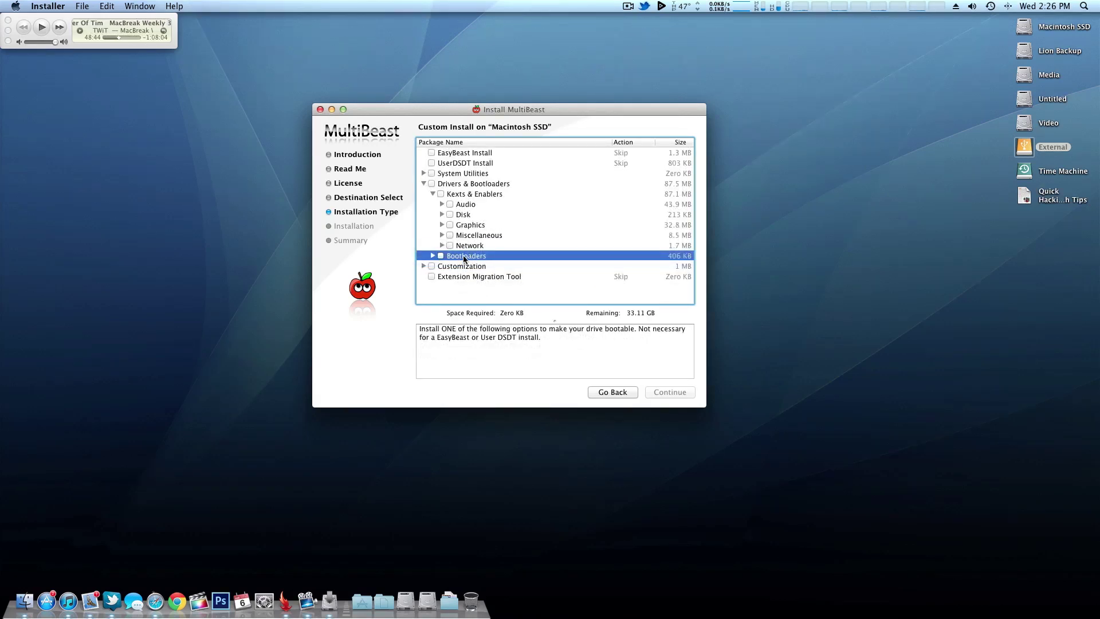
{"action": "left_click", "coordinate": [423, 266]}
Compare the 32-bit and 64-bit Apple Boot Screen and GraphicsEnabler=No boot option descriptions
{"action": "scroll", "coordinate": [423, 278], "scroll_direction": "down", "scroll_amount": 3}
{"action": "scroll", "coordinate": [424, 279], "scroll_direction": "down", "scroll_amount": 2}
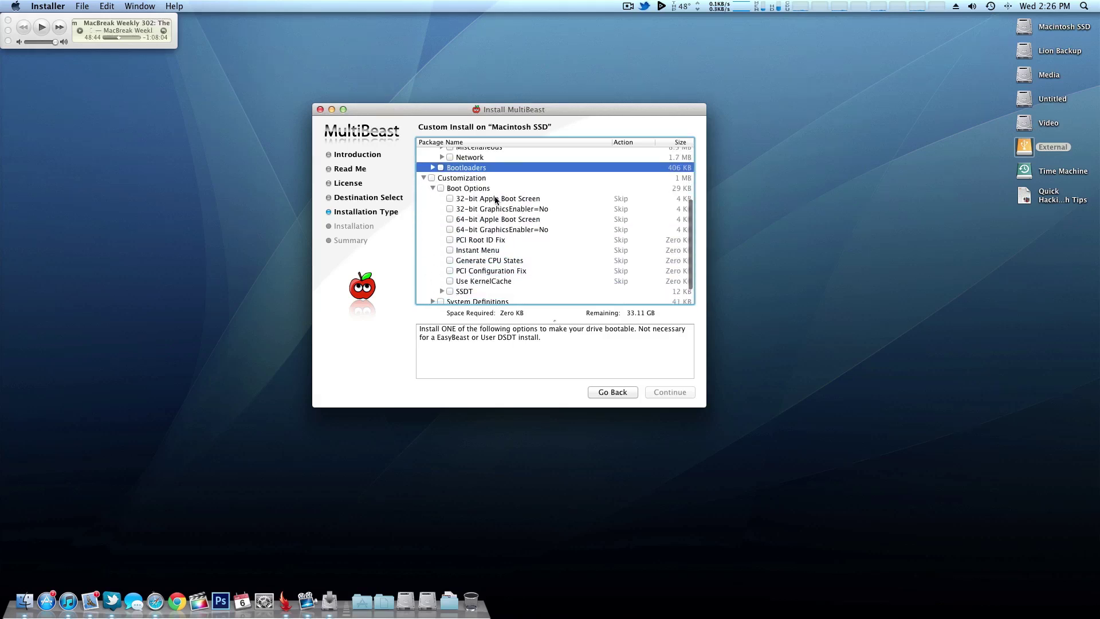
{"action": "left_click", "coordinate": [496, 199]}
{"action": "left_click", "coordinate": [497, 229]}
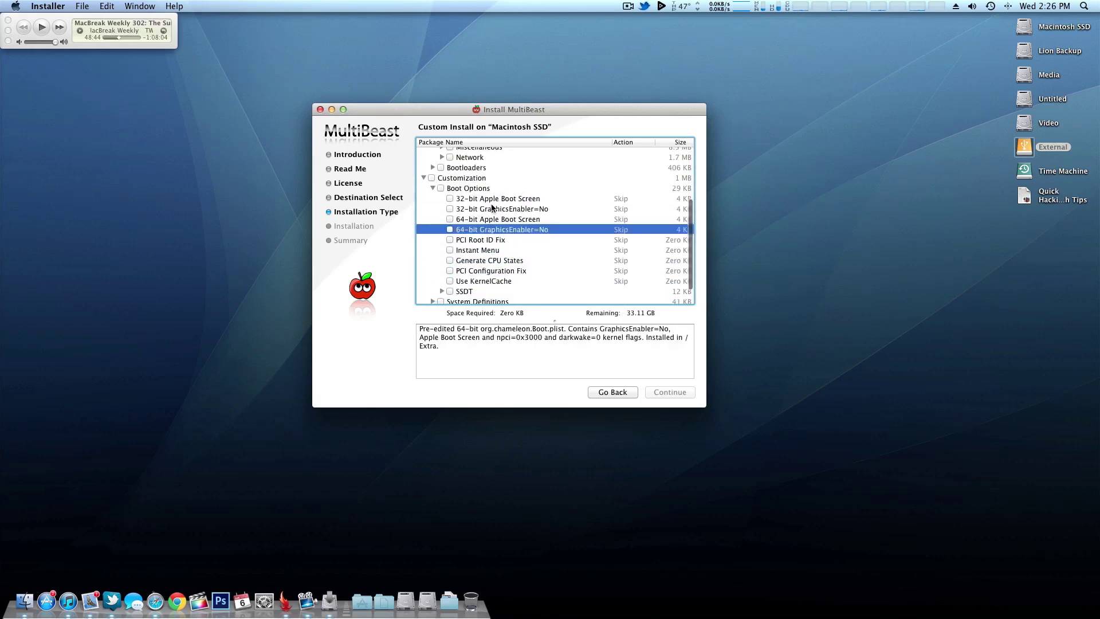
{"action": "left_click", "coordinate": [493, 199]}
{"action": "left_click", "coordinate": [491, 209]}
{"action": "left_click", "coordinate": [486, 217]}
{"action": "left_click", "coordinate": [486, 230]}
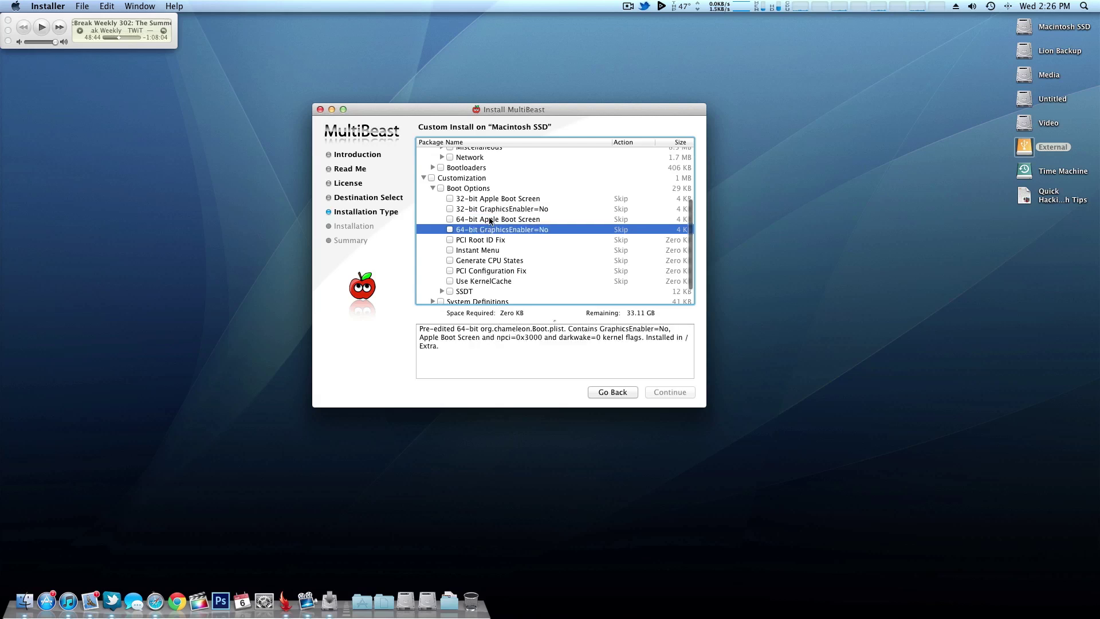
{"action": "left_click", "coordinate": [490, 220]}
{"action": "left_click", "coordinate": [490, 209]}
{"action": "scroll", "coordinate": [489, 230], "scroll_direction": "up", "scroll_amount": 1}
{"action": "left_click", "coordinate": [489, 230]}
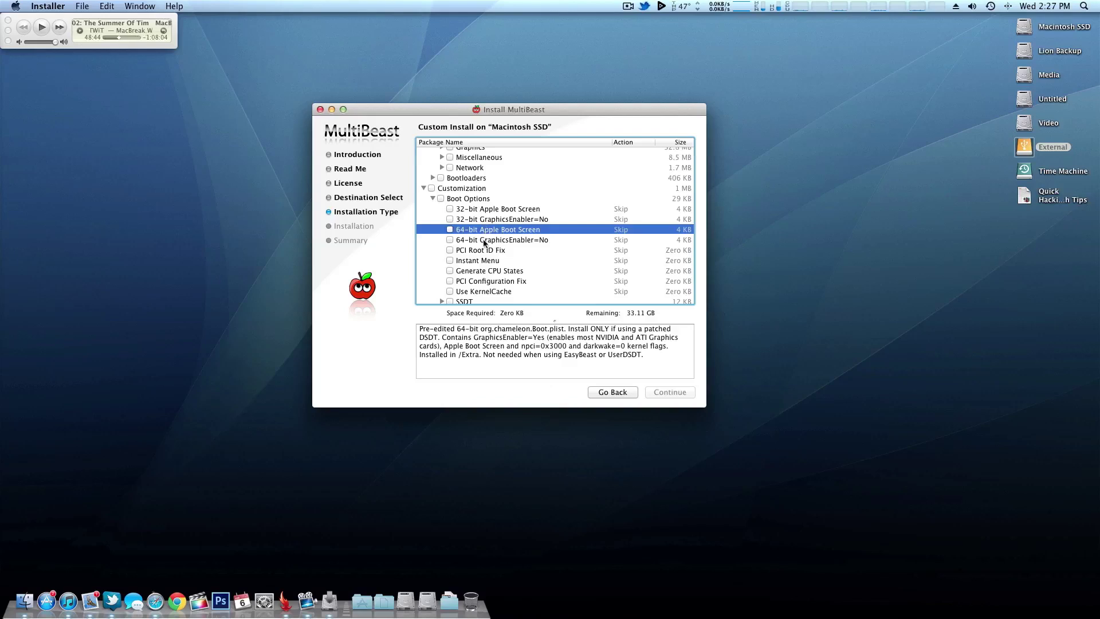
Read the PCI Root ID Fix, Instant Menu and Generate CPU States descriptions
{"action": "left_click", "coordinate": [485, 251]}
{"action": "left_click", "coordinate": [483, 261]}
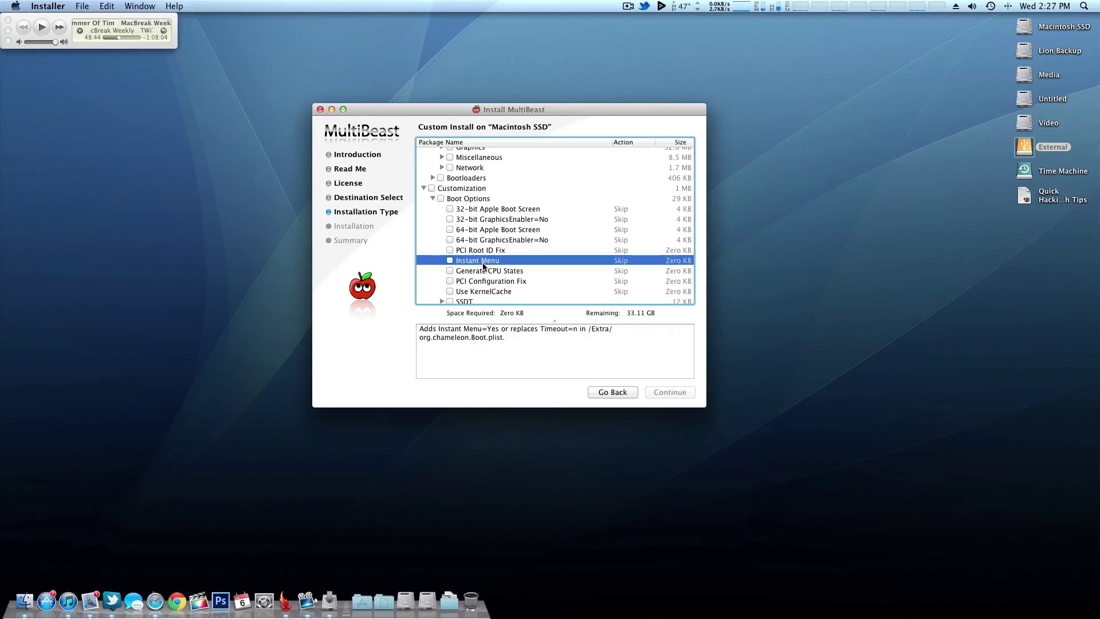
{"action": "left_click", "coordinate": [491, 272]}
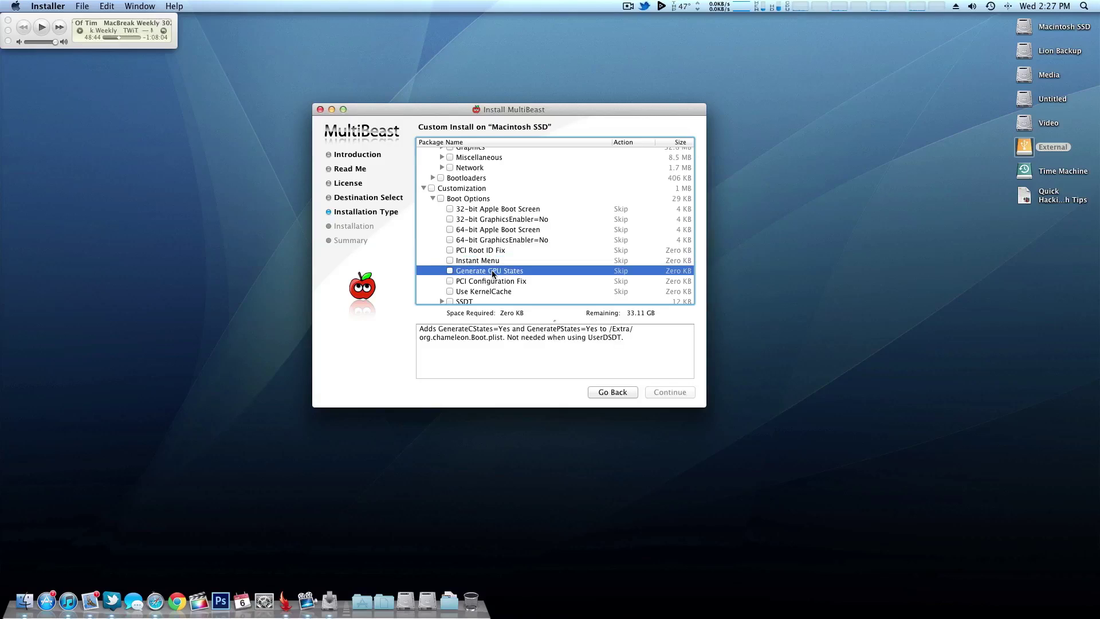
{"action": "scroll", "coordinate": [492, 273], "scroll_direction": "down", "scroll_amount": 3}
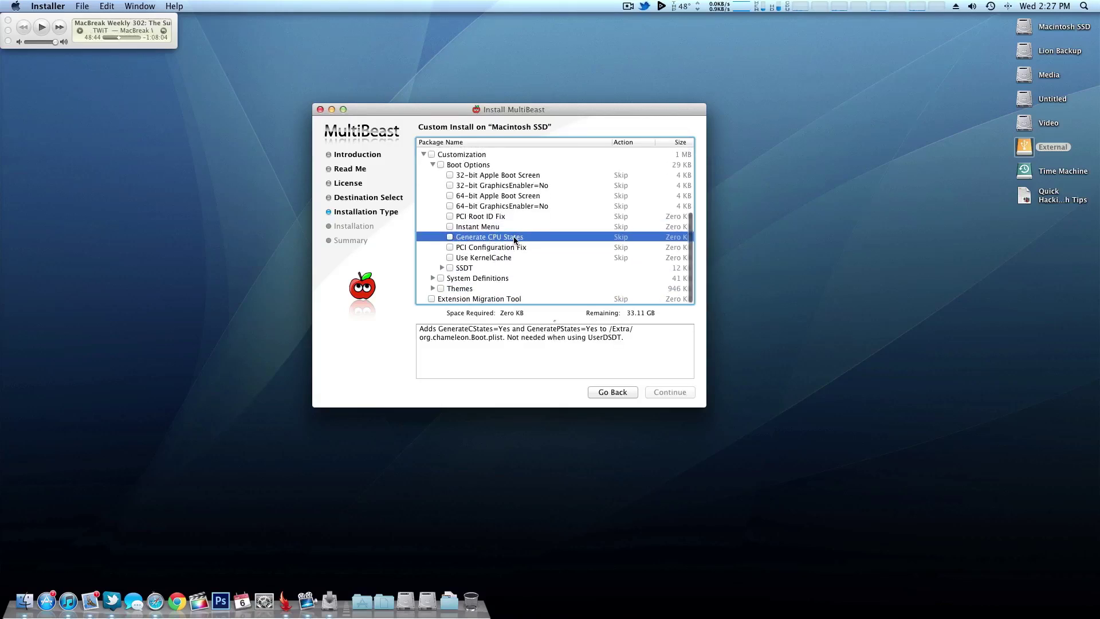
Expand SSDT and read the Core i5, Core i7 and Core i5/i7 Overclocked descriptions
{"action": "left_click", "coordinate": [442, 267]}
{"action": "scroll", "coordinate": [476, 258], "scroll_direction": "down", "scroll_amount": 3}
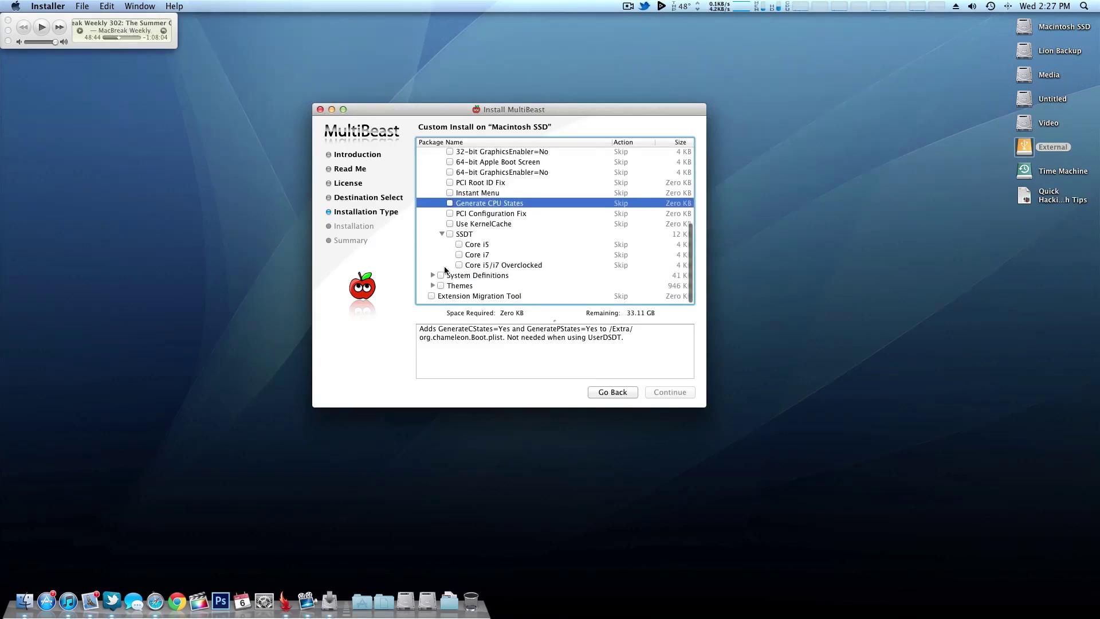
{"action": "left_click", "coordinate": [479, 250]}
{"action": "left_click", "coordinate": [482, 259]}
{"action": "left_click", "coordinate": [485, 268]}
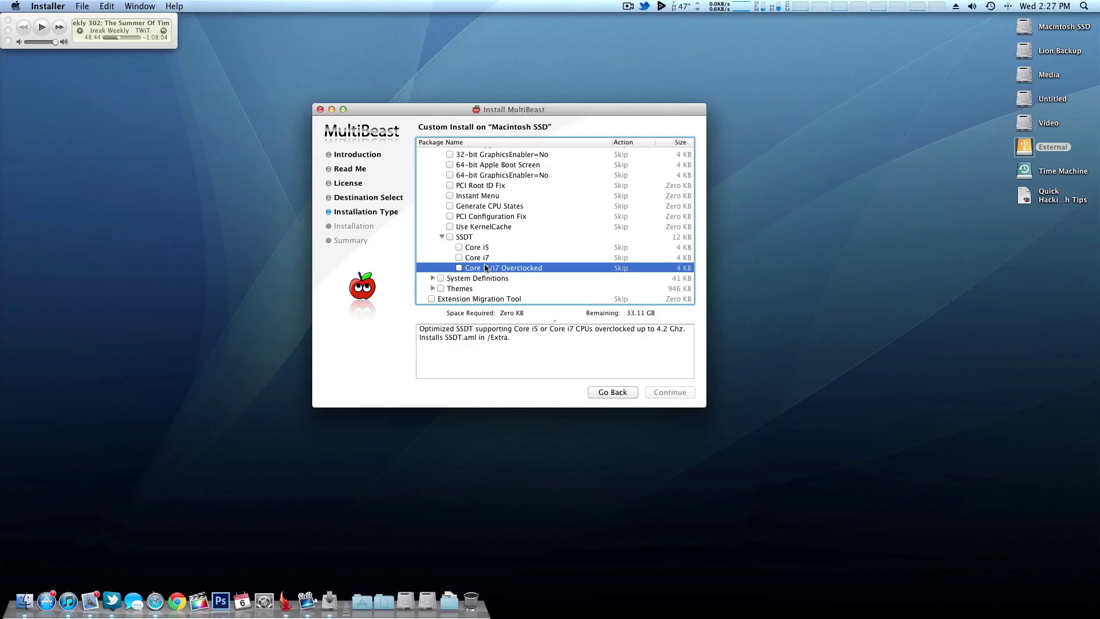
{"action": "left_click", "coordinate": [490, 258]}
{"action": "left_click", "coordinate": [493, 268]}
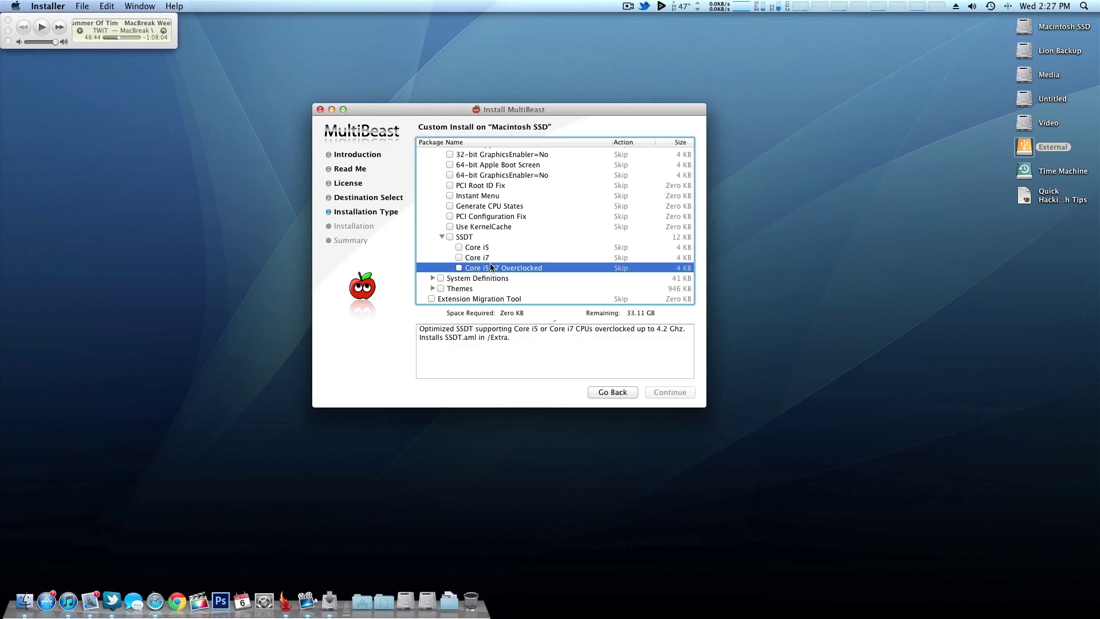
{"action": "left_click", "coordinate": [489, 257]}
{"action": "left_click", "coordinate": [490, 248]}
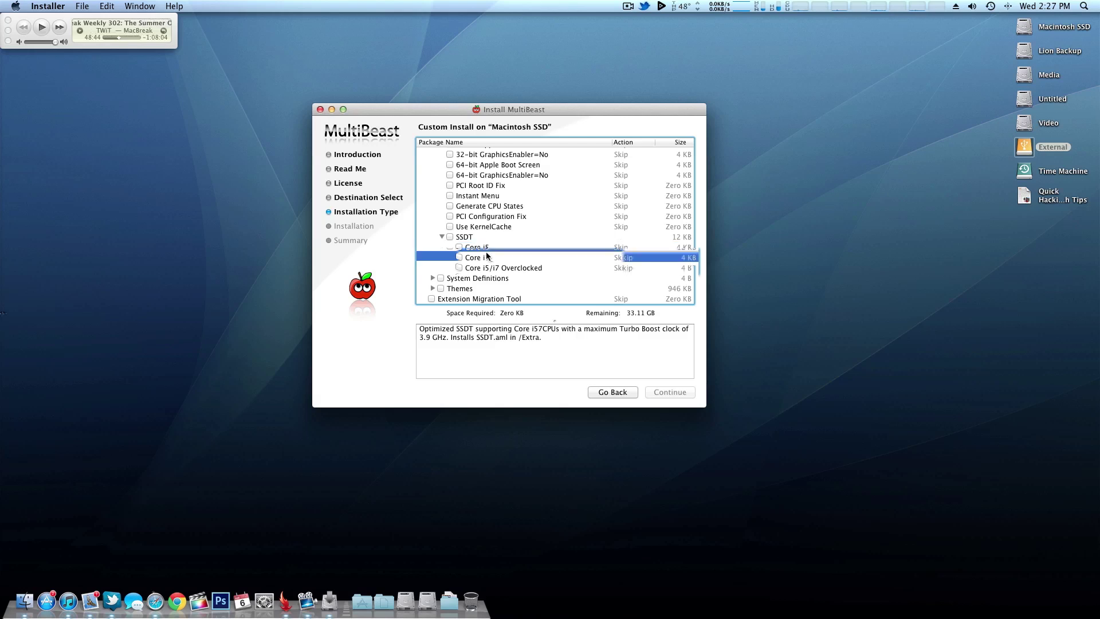
Step through the Core options by keyboard, collapse SSDT, and expand System Definitions
{"action": "key", "text": "Down"}
{"action": "key", "text": "Down"}
{"action": "key", "text": "Up"}
{"action": "key", "text": "Up"}
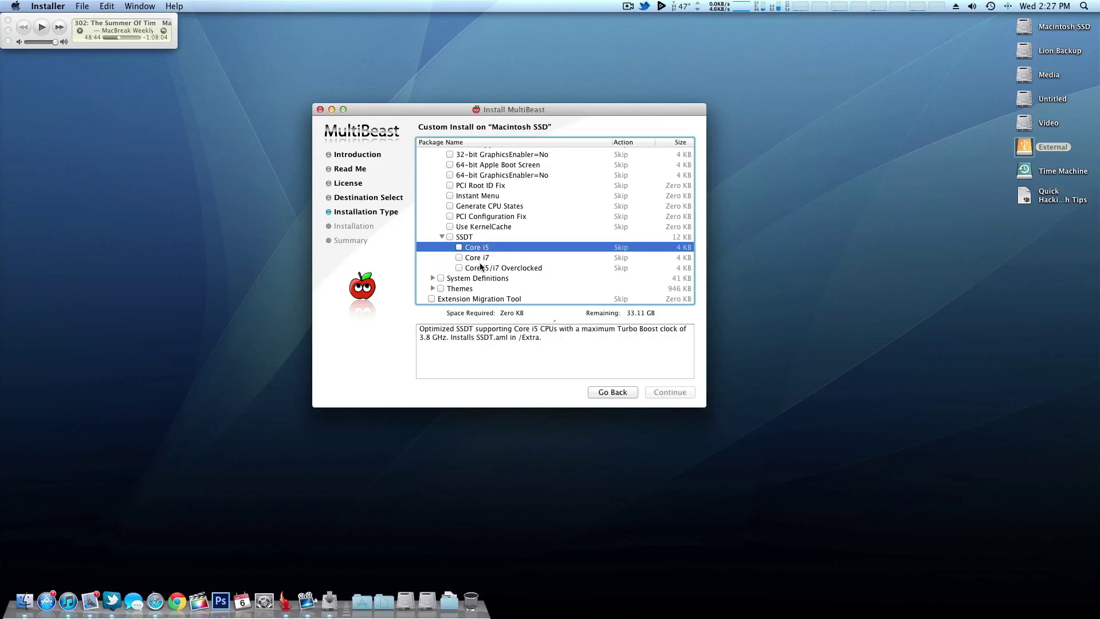
{"action": "key", "text": "Left"}
{"action": "key", "text": "Left"}
{"action": "left_click", "coordinate": [433, 278]}
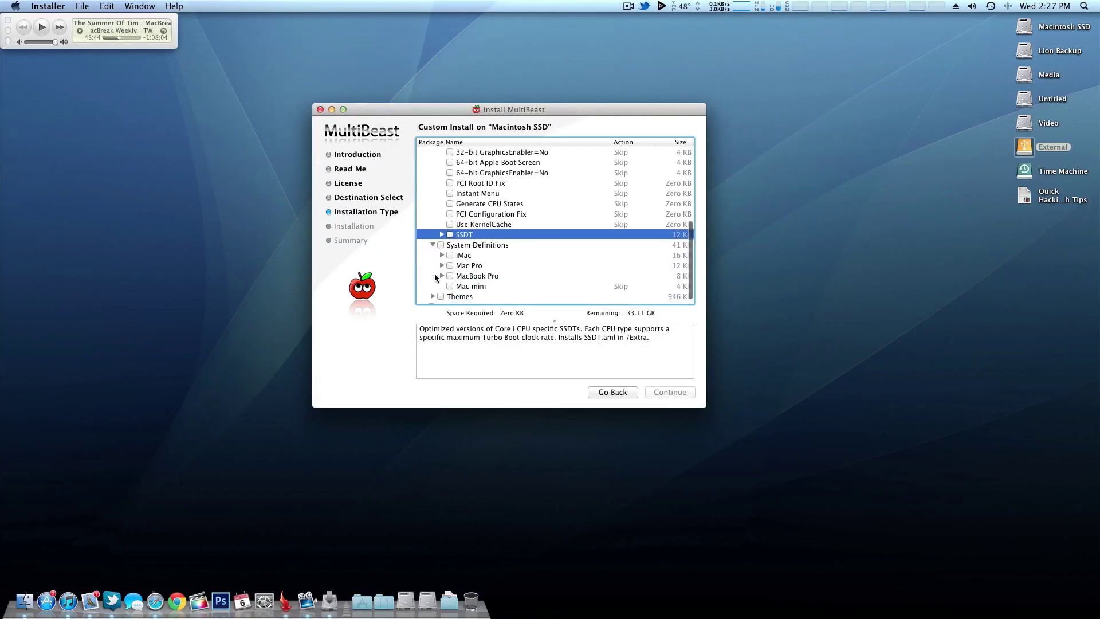
Expand Mac Pro, tick then untick MacPro 5,1, view MacPro 3,1, and collapse Mac Pro
{"action": "left_click", "coordinate": [441, 265]}
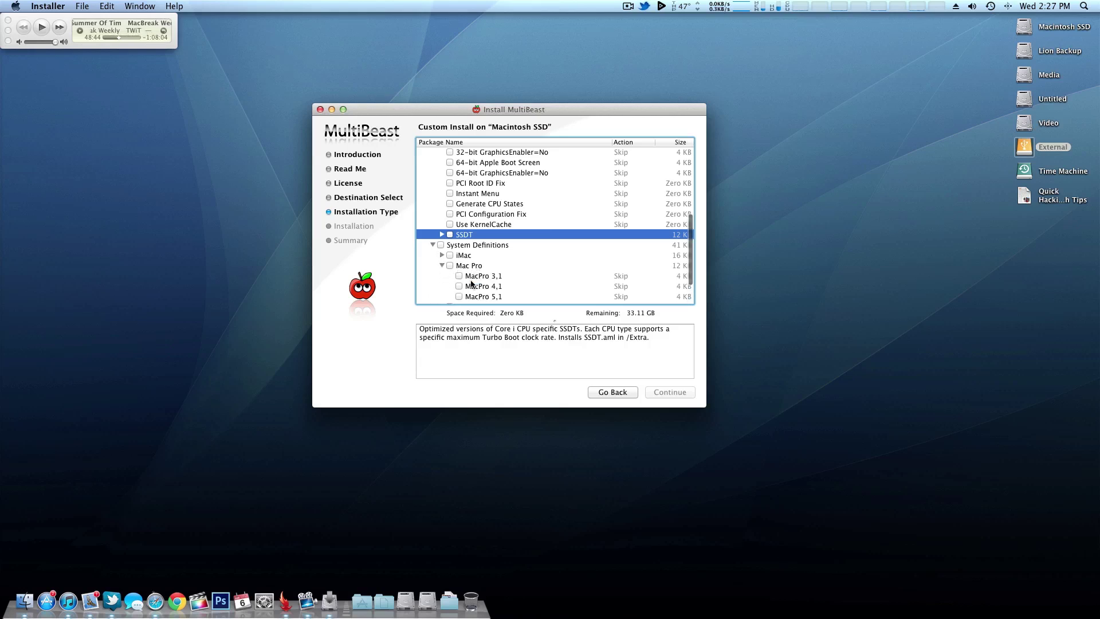
{"action": "left_click", "coordinate": [459, 296]}
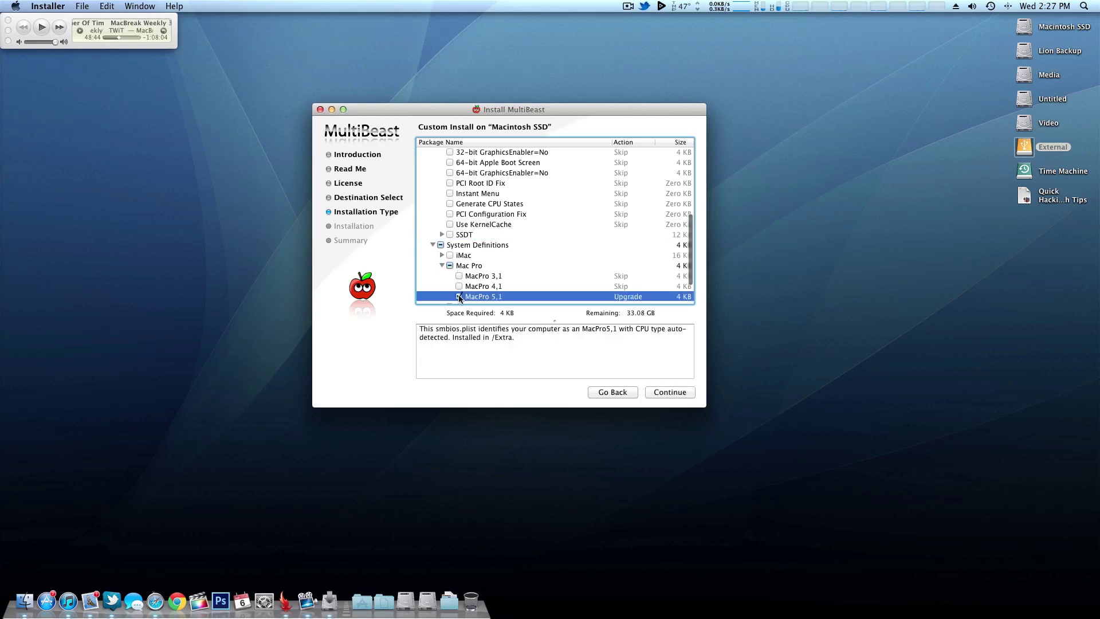
{"action": "left_click", "coordinate": [459, 297]}
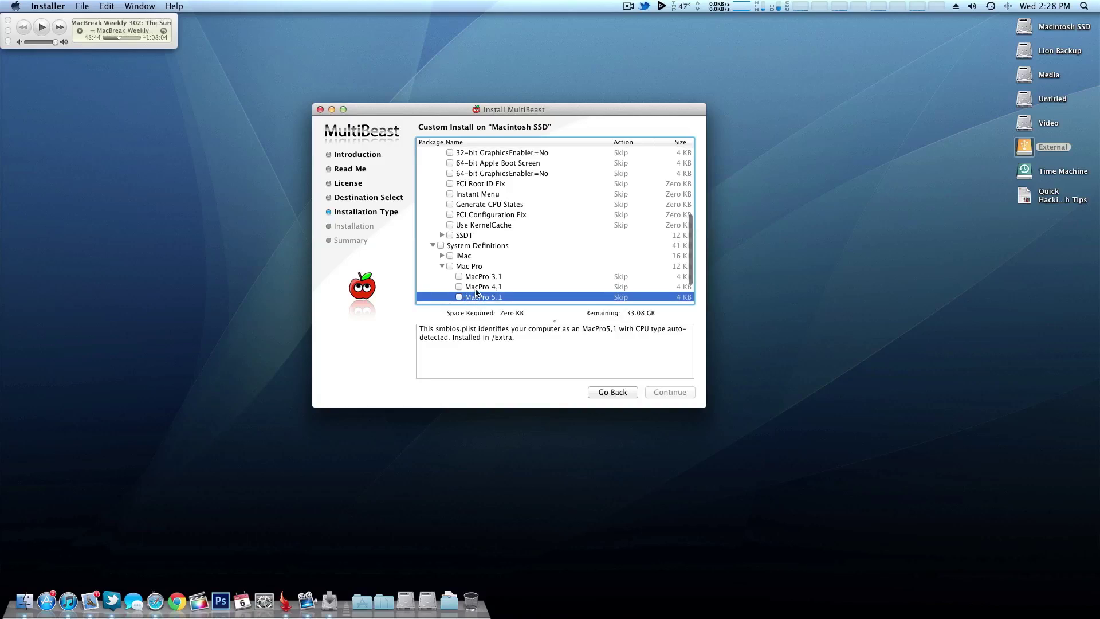
{"action": "left_click", "coordinate": [488, 277]}
{"action": "scroll", "coordinate": [496, 282], "scroll_direction": "up", "scroll_amount": 1}
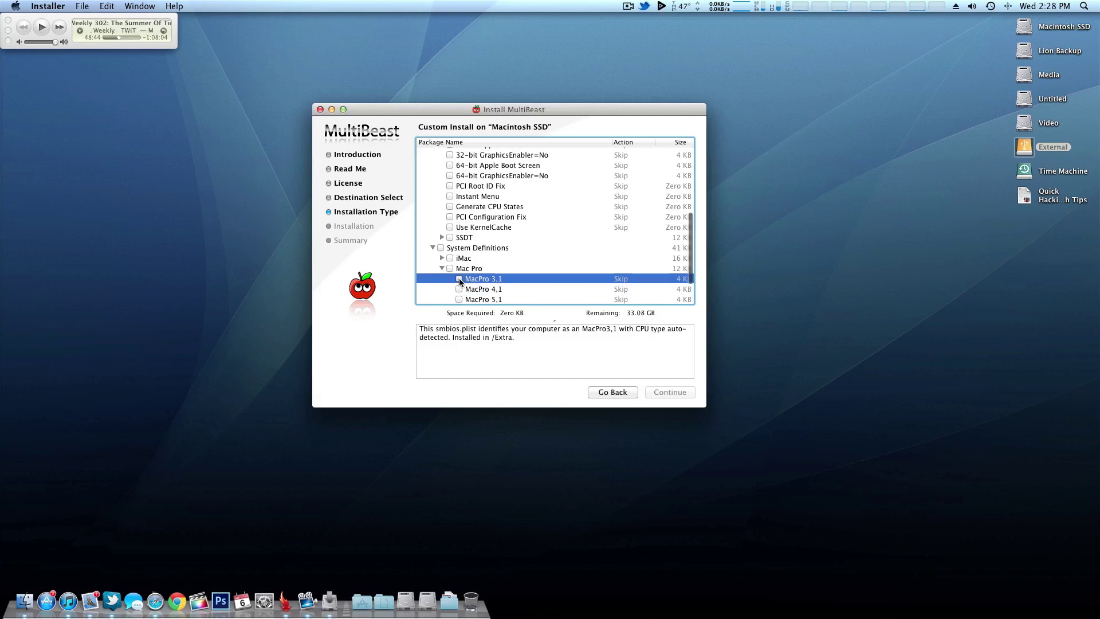
{"action": "scroll", "coordinate": [459, 281], "scroll_direction": "down", "scroll_amount": 1}
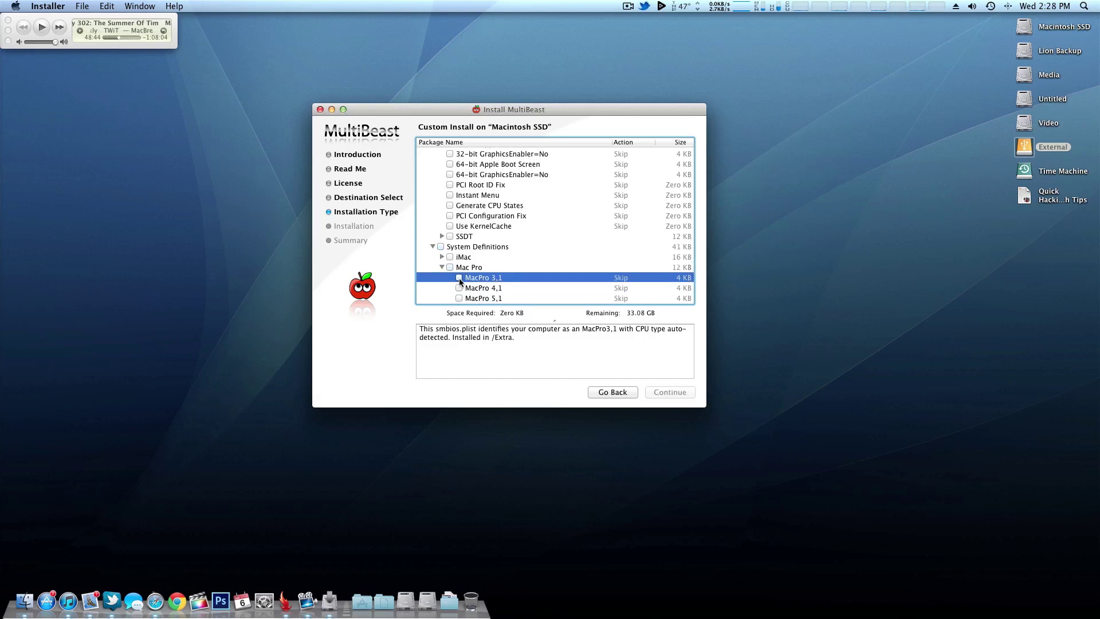
{"action": "scroll", "coordinate": [460, 281], "scroll_direction": "down", "scroll_amount": 4}
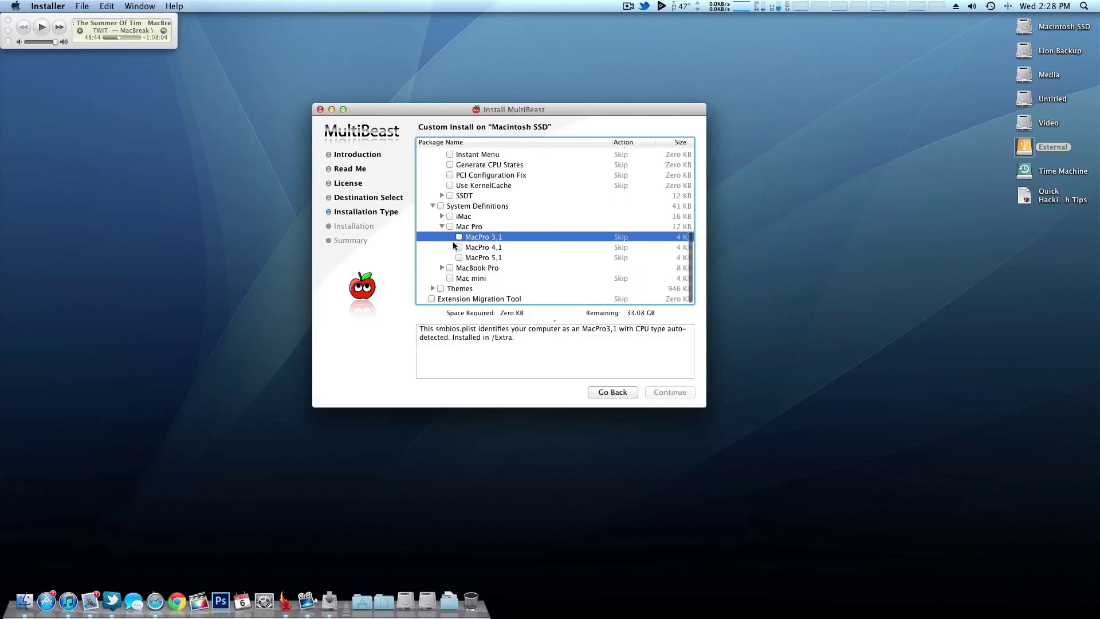
{"action": "left_click", "coordinate": [443, 227]}
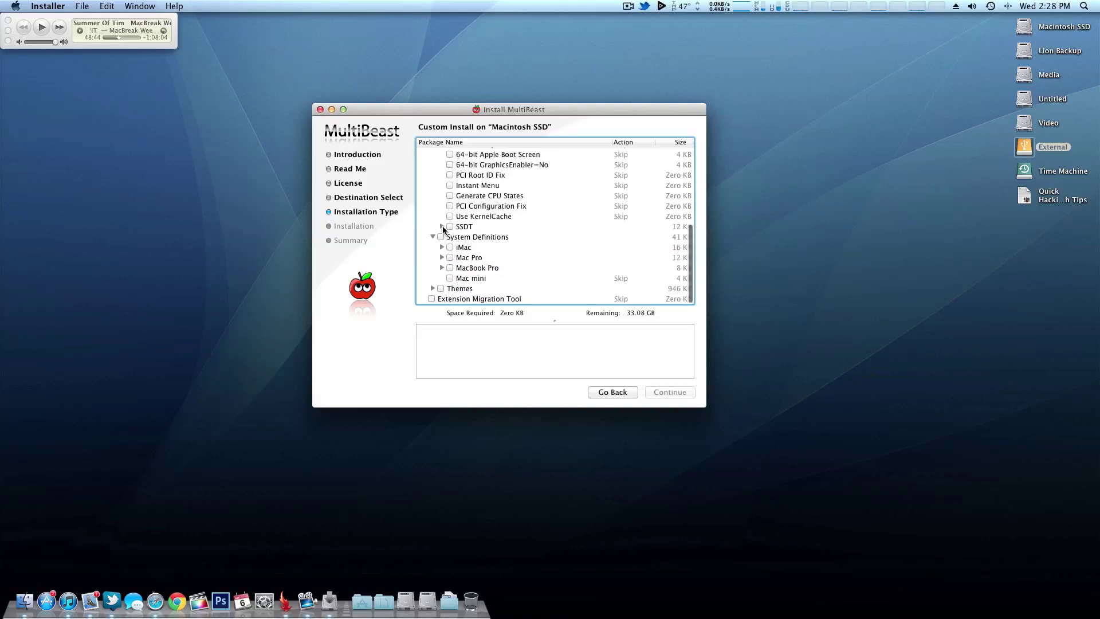
Browse the iMac model descriptions, then collapse iMac and System Definitions
{"action": "left_click", "coordinate": [462, 248]}
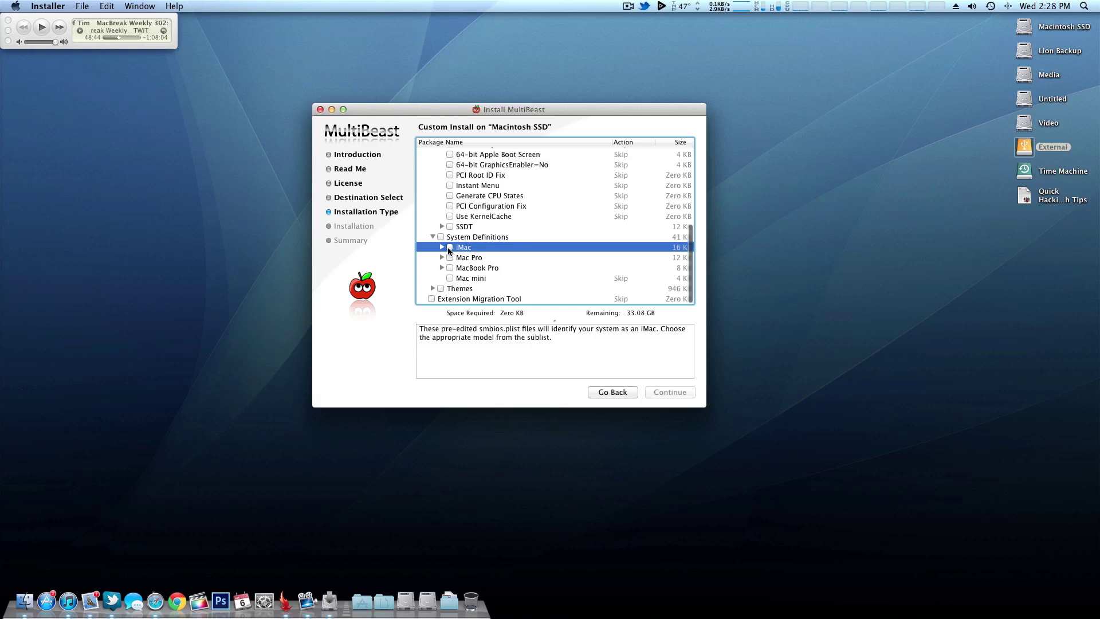
{"action": "left_click", "coordinate": [442, 247]}
{"action": "scroll", "coordinate": [473, 253], "scroll_direction": "down", "scroll_amount": 3}
{"action": "left_click_drag", "start_coordinate": [474, 252], "coordinate": [473, 224]}
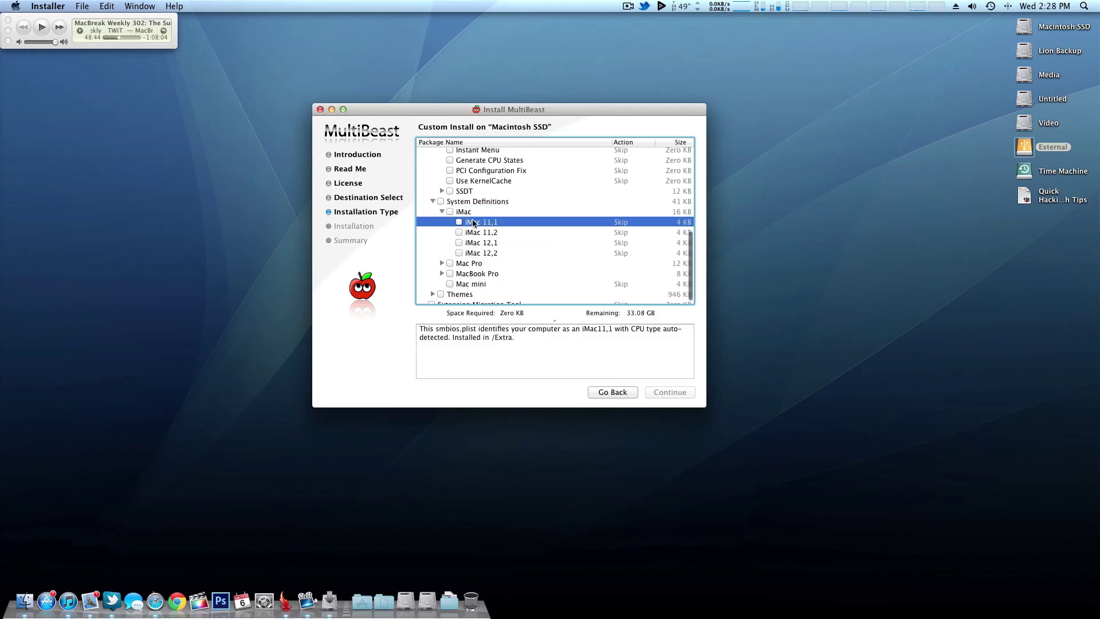
{"action": "left_click", "coordinate": [443, 212]}
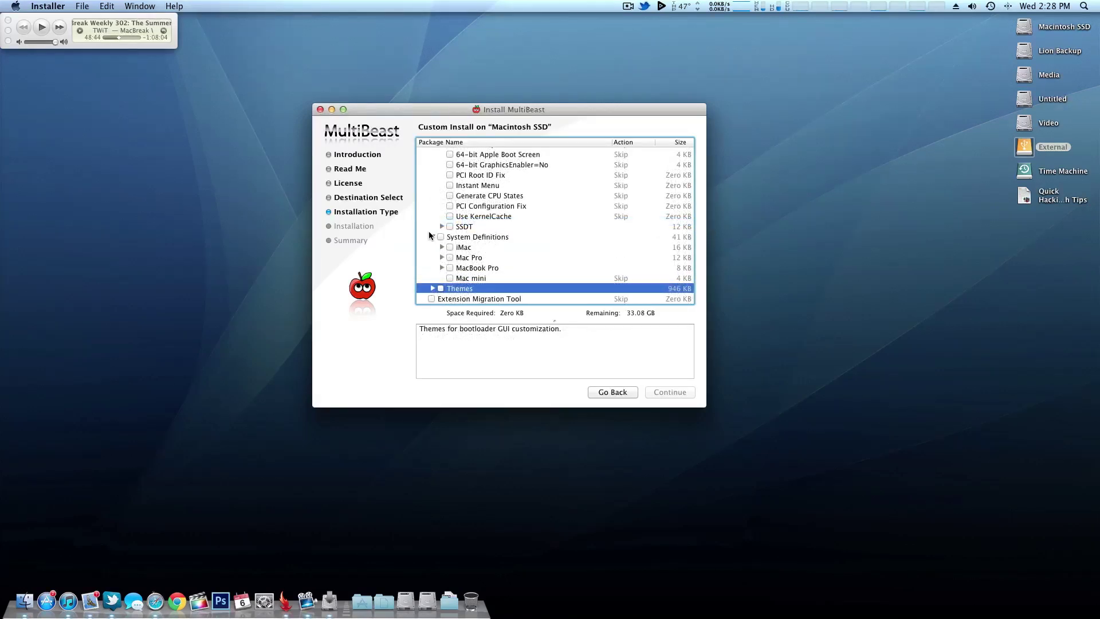
{"action": "left_click", "coordinate": [432, 236]}
Collapse the Boot Options, Kexts & Enablers and Drivers & Bootloaders groups
{"action": "left_click", "coordinate": [432, 236]}
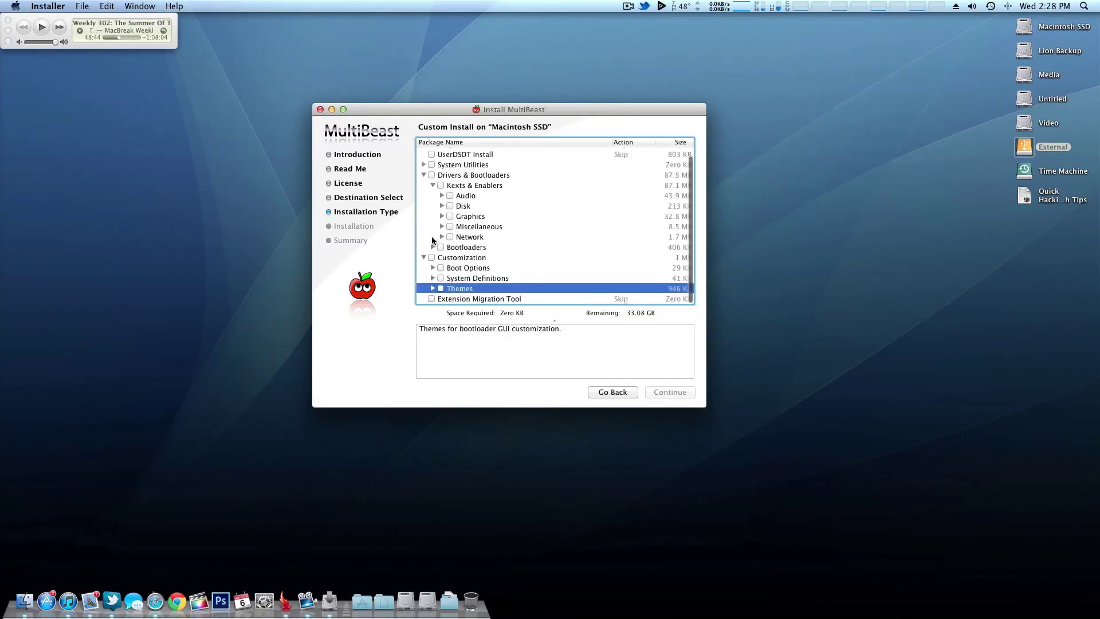
{"action": "left_click", "coordinate": [433, 186]}
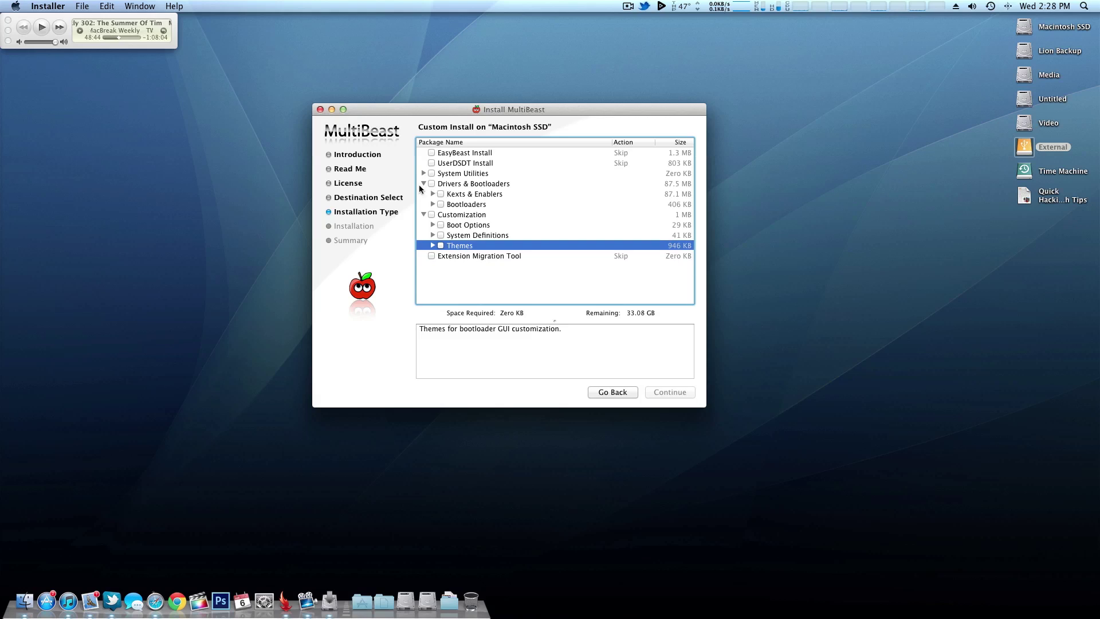
{"action": "left_click", "coordinate": [424, 184]}
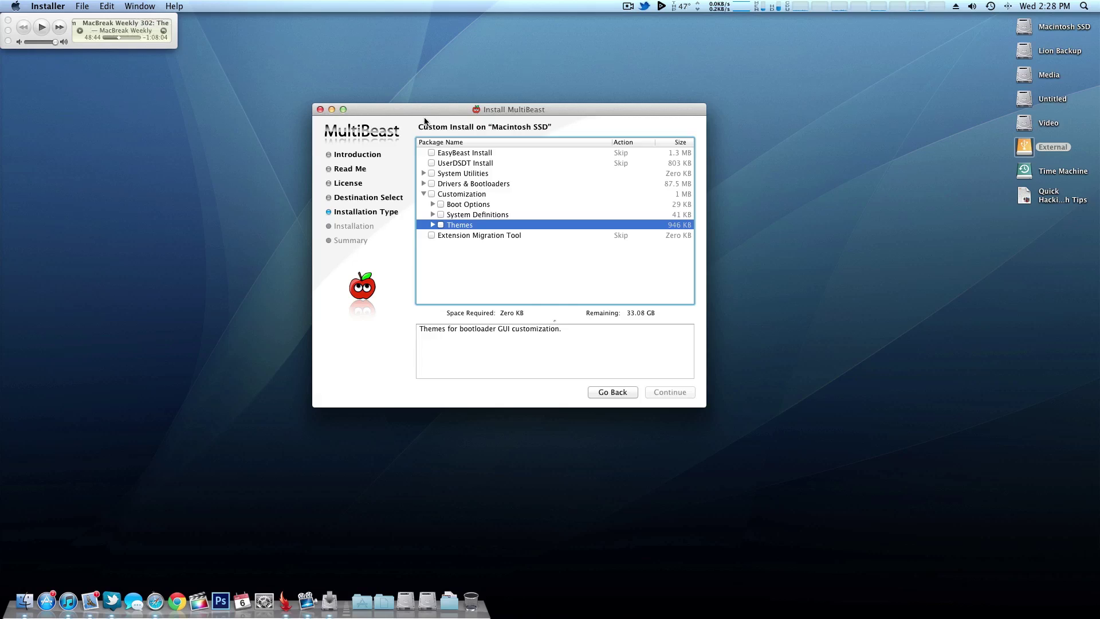
Shift the window right, select UserDSDT Install, and enlarge the description pane to show all text
{"action": "left_click_drag", "start_coordinate": [506, 109], "coordinate": [523, 110]}
{"action": "left_click", "coordinate": [497, 164]}
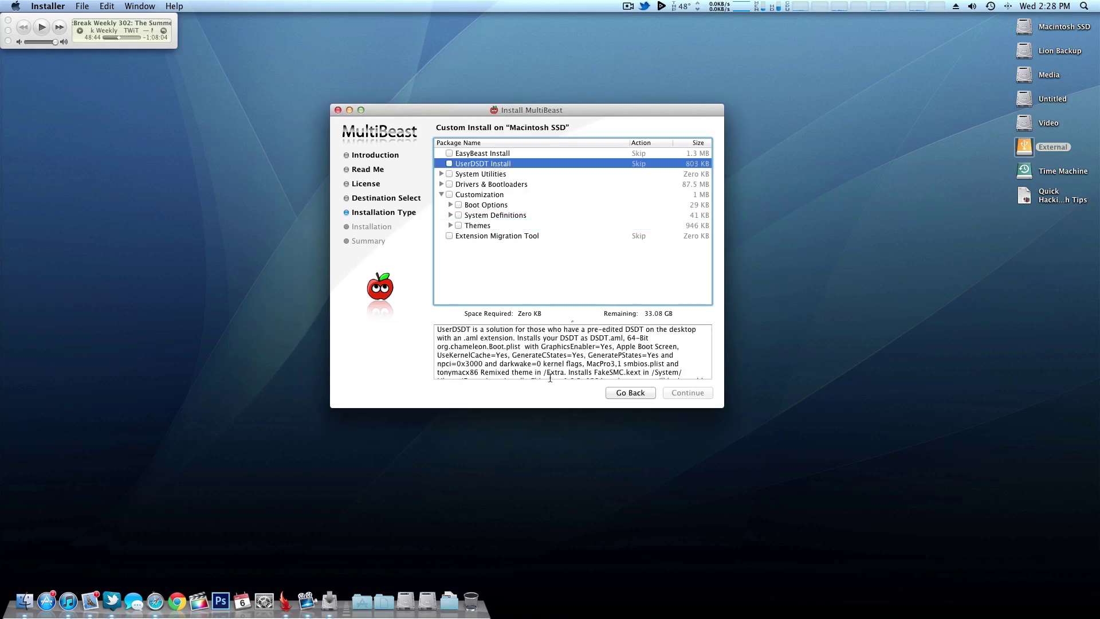
{"action": "left_click_drag", "start_coordinate": [584, 372], "coordinate": [508, 334]}
{"action": "left_click", "coordinate": [508, 334]}
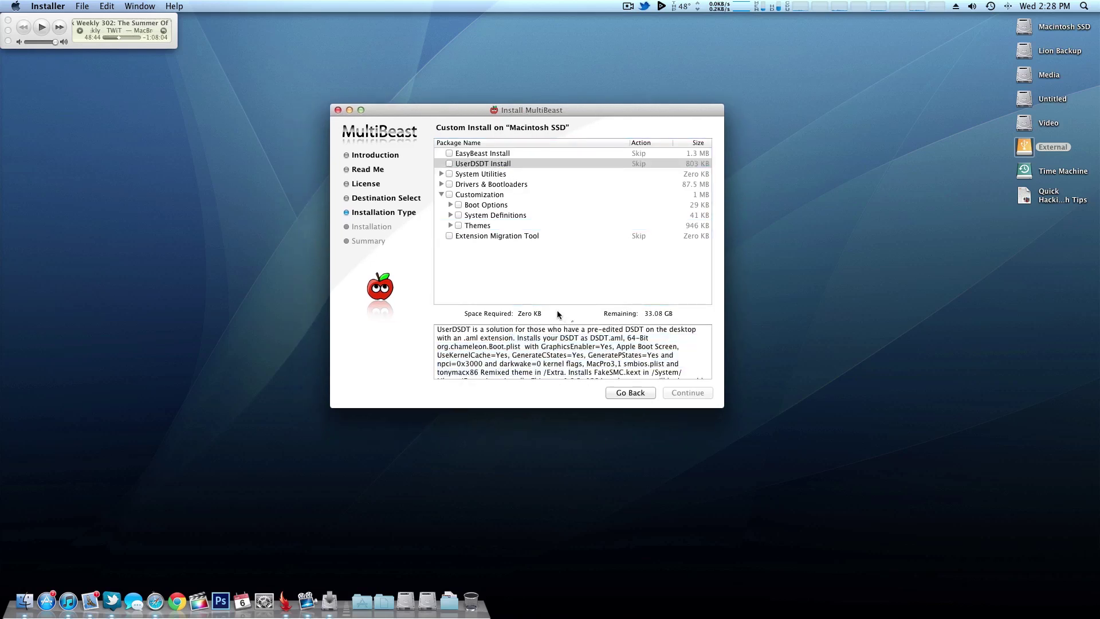
{"action": "left_click_drag", "start_coordinate": [572, 322], "coordinate": [559, 266]}
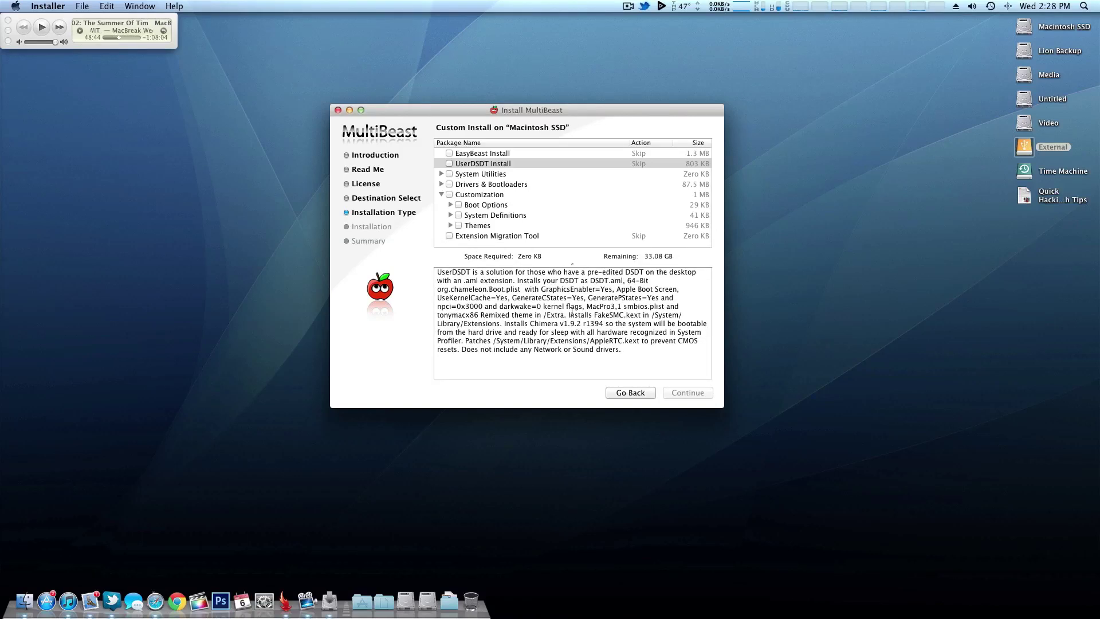
{"action": "left_click_drag", "start_coordinate": [444, 274], "coordinate": [646, 345]}
Highlight and clear the UserDSDT description text, then collapse the Customization group
{"action": "left_click", "coordinate": [645, 347]}
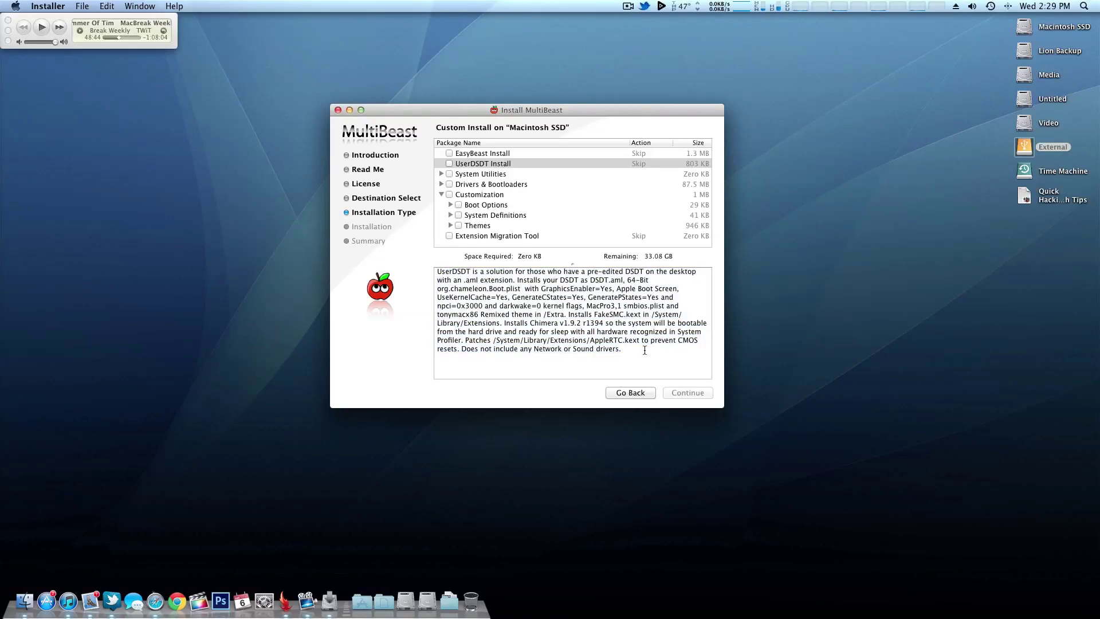
{"action": "left_click_drag", "start_coordinate": [632, 351], "coordinate": [437, 272]}
{"action": "left_click", "coordinate": [555, 294]}
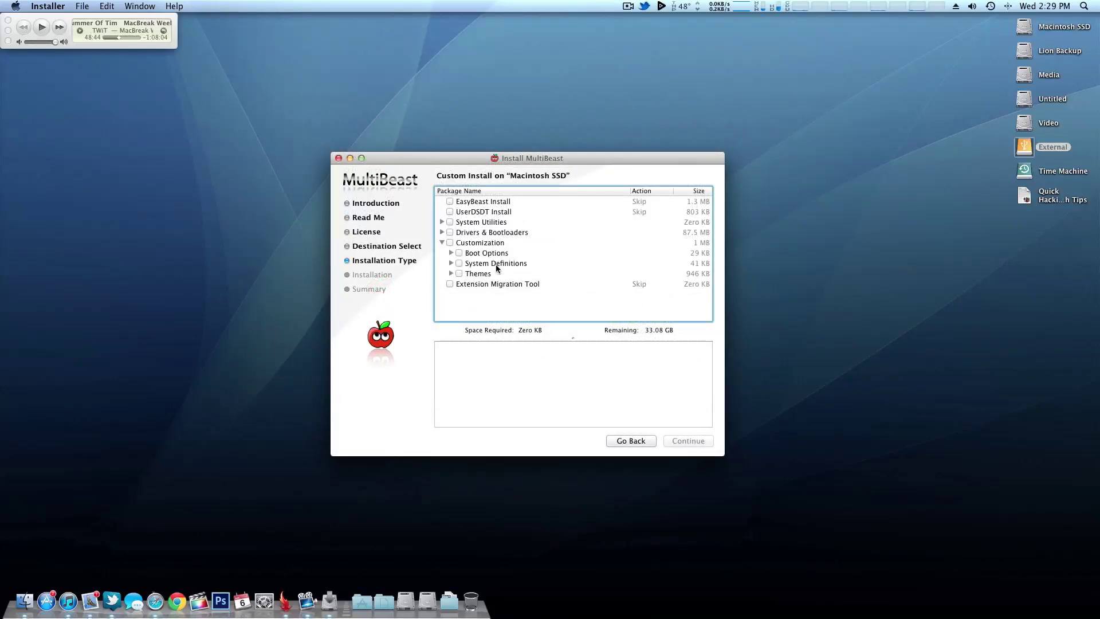
{"action": "left_click", "coordinate": [442, 242]}
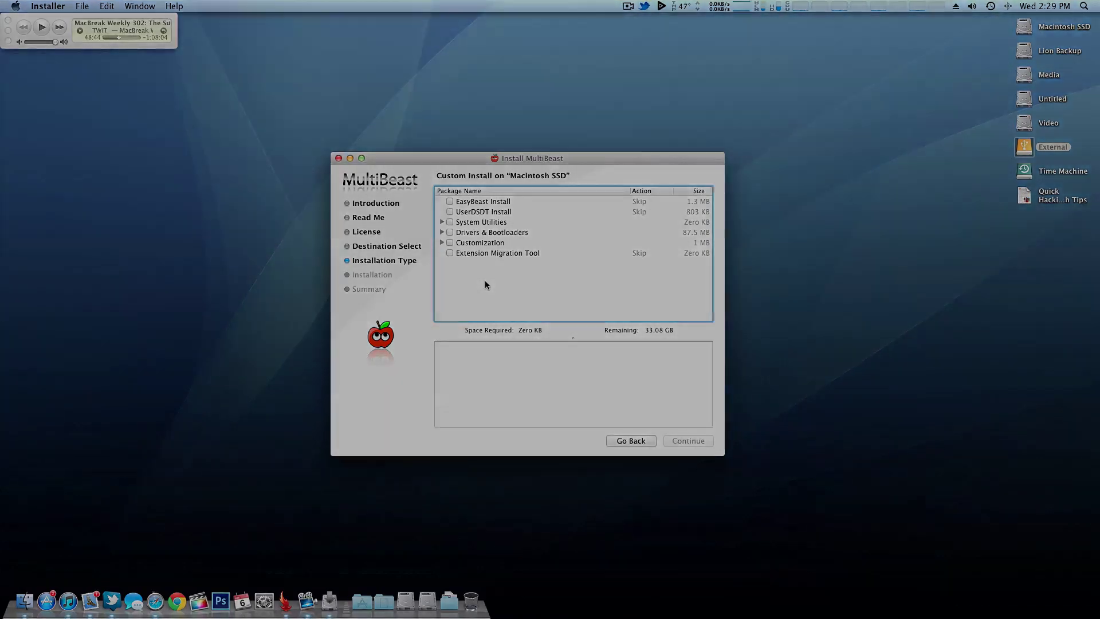